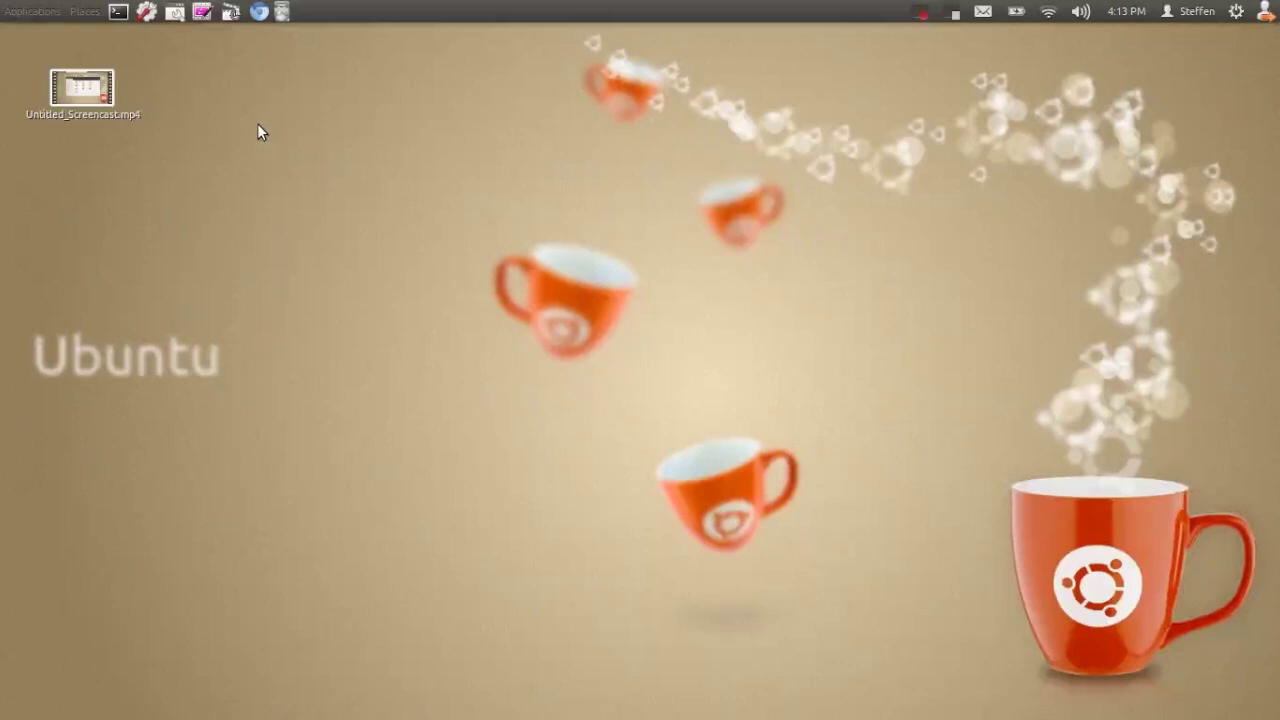
Launch PiTiVi and start a new project from the welcome screen
click(229, 14)
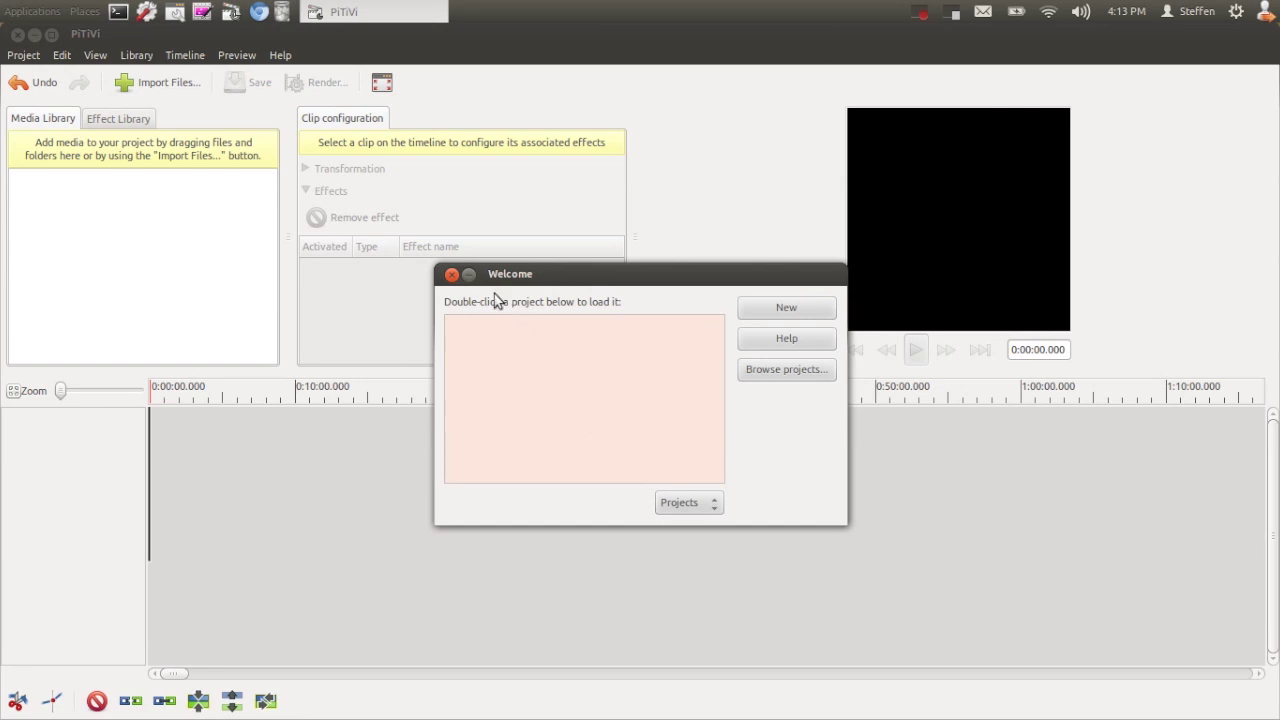
click(786, 309)
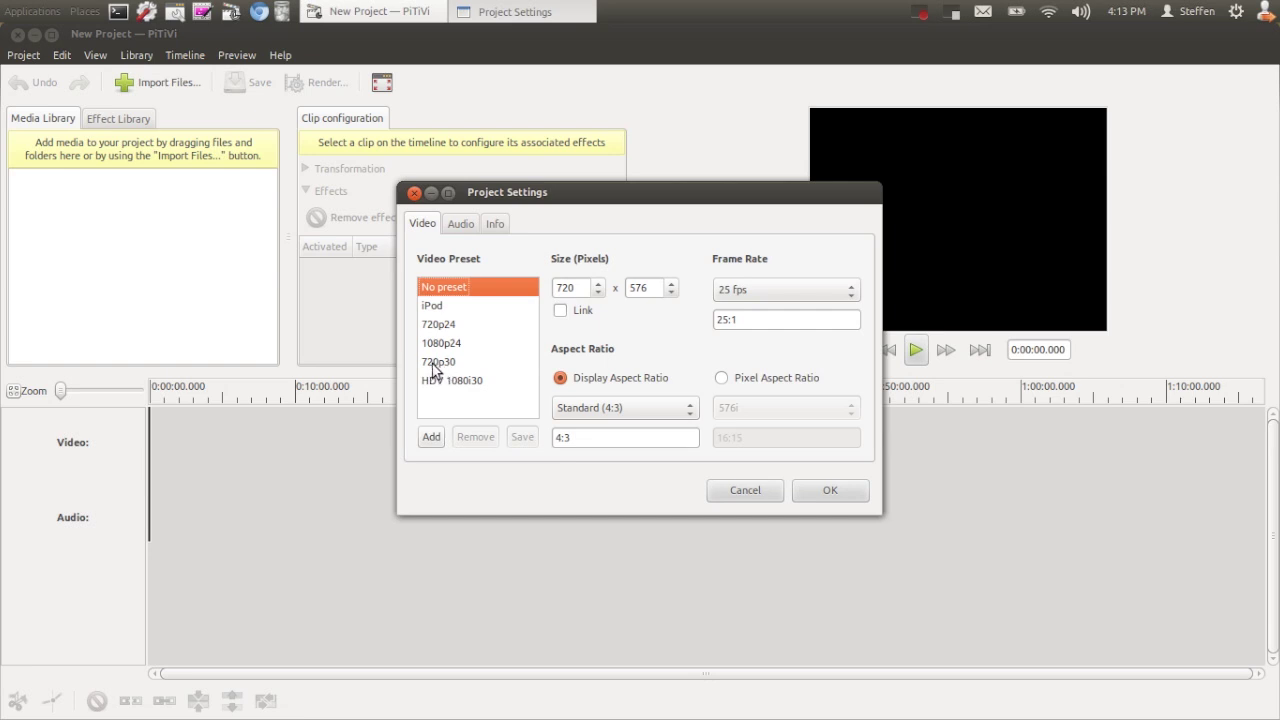
Apply the 720p30 preset with DV Widescreen 16:9 aspect ratio, title the project 'test', and confirm
click(437, 362)
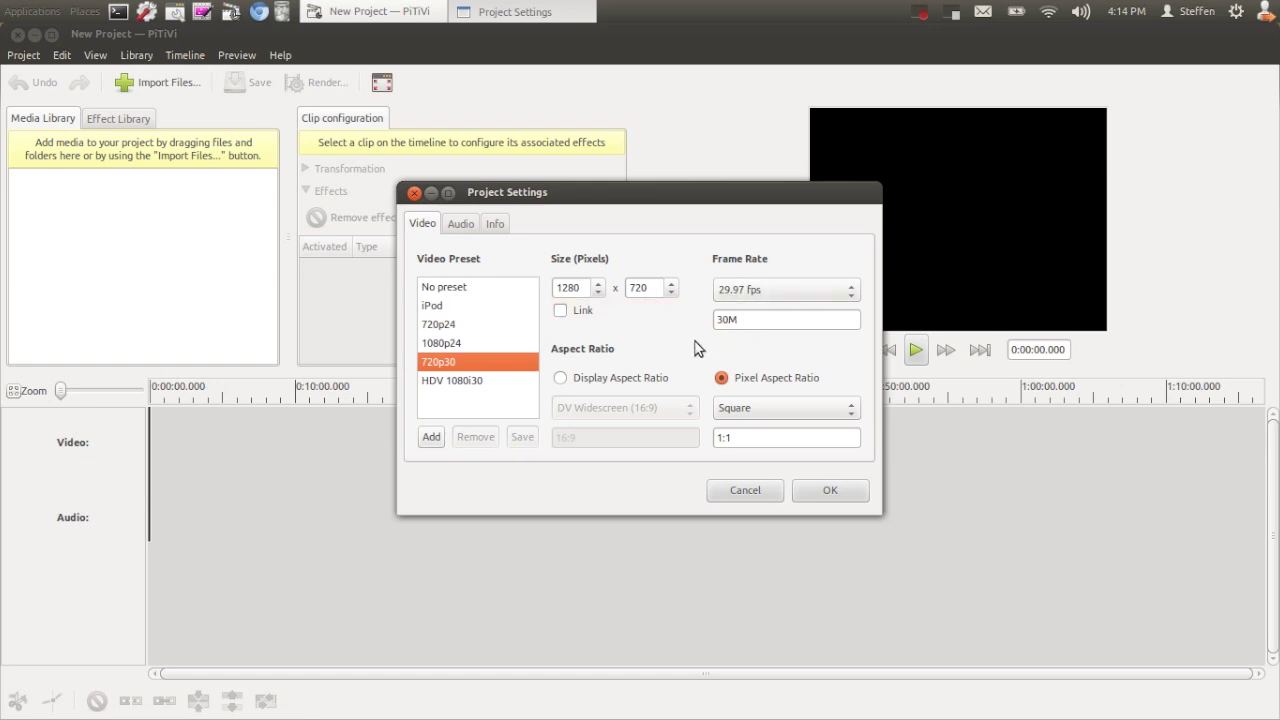
click(602, 383)
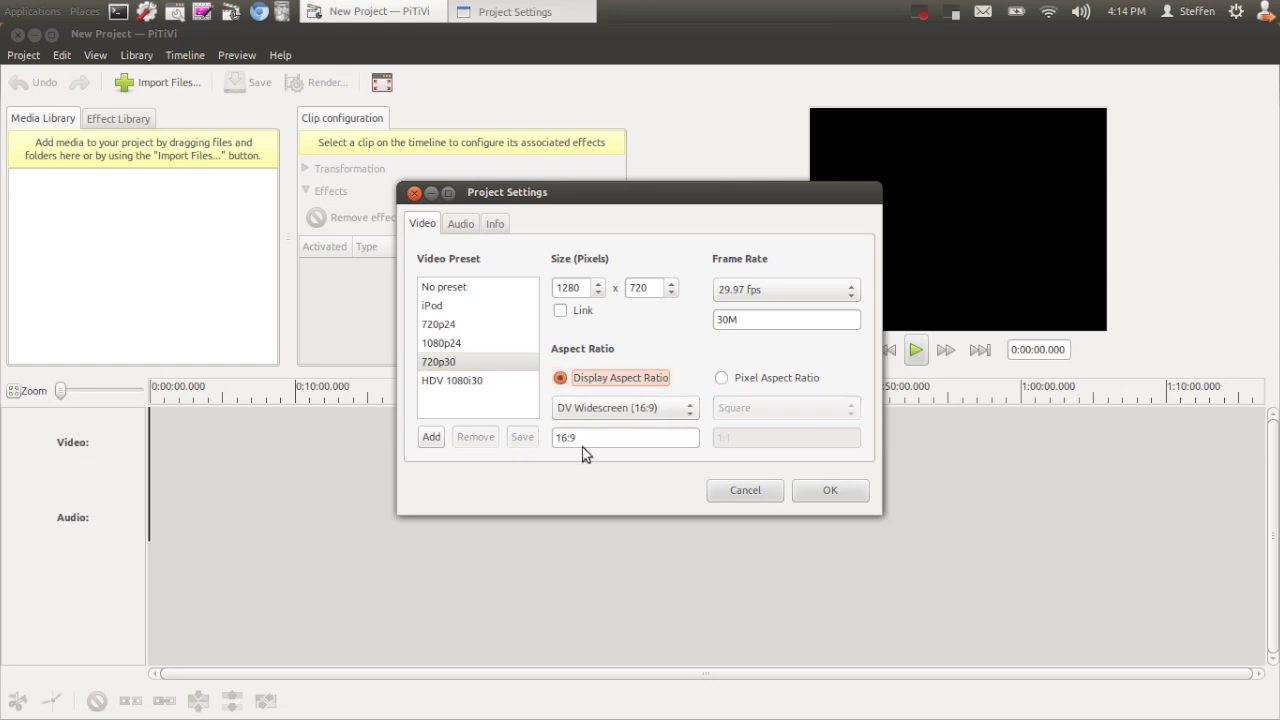
click(460, 225)
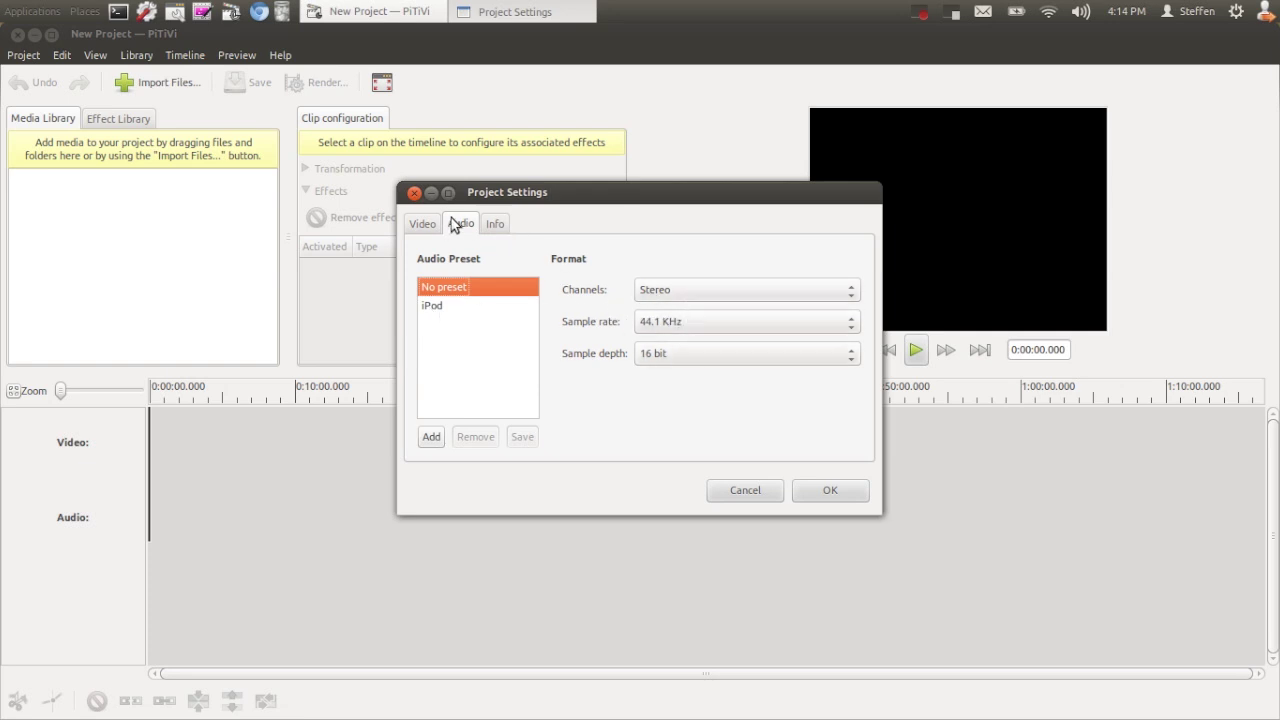
click(494, 224)
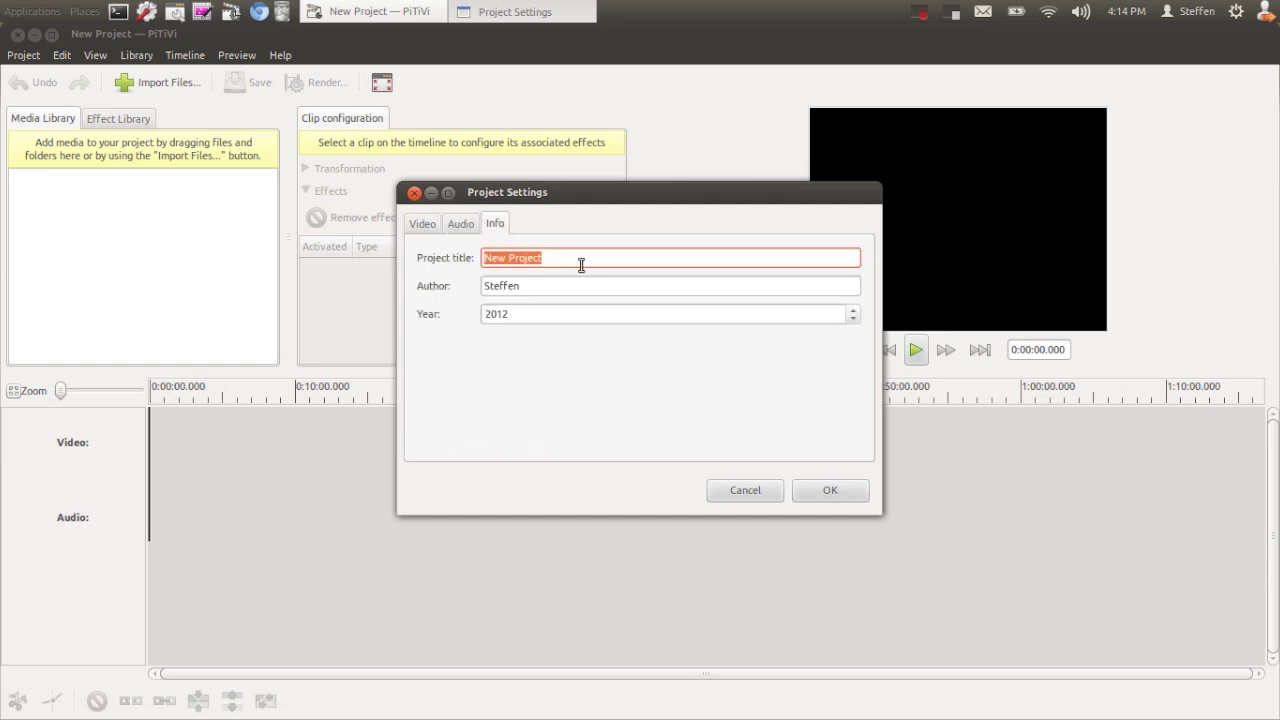
text(test)
click(420, 231)
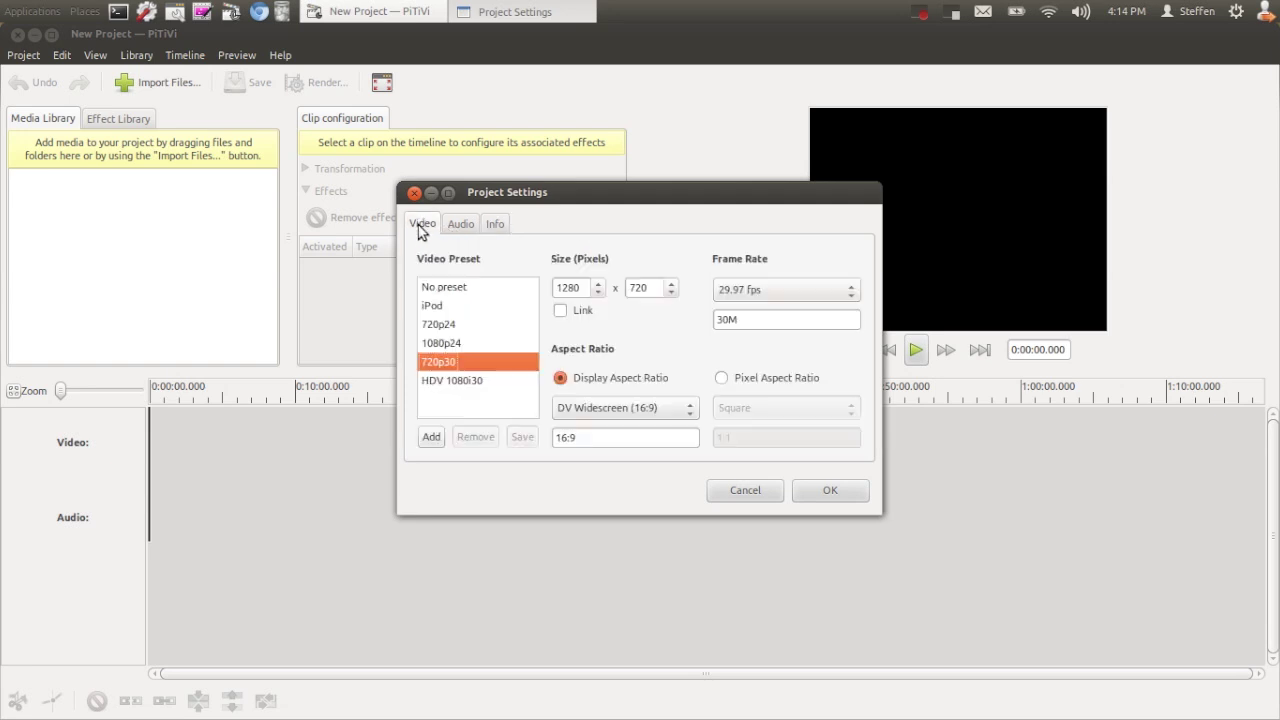
click(822, 492)
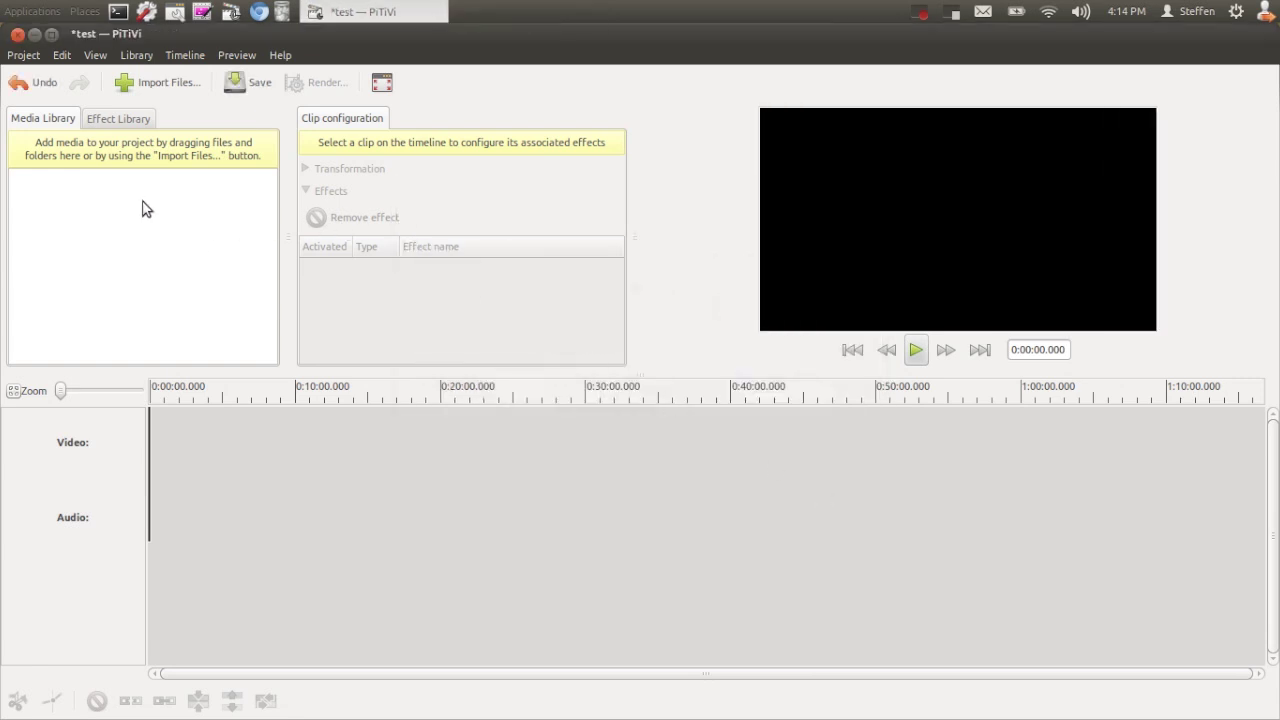
Import Untitled_Screencast.mp4 from the Desktop and drag it onto the timeline
click(135, 83)
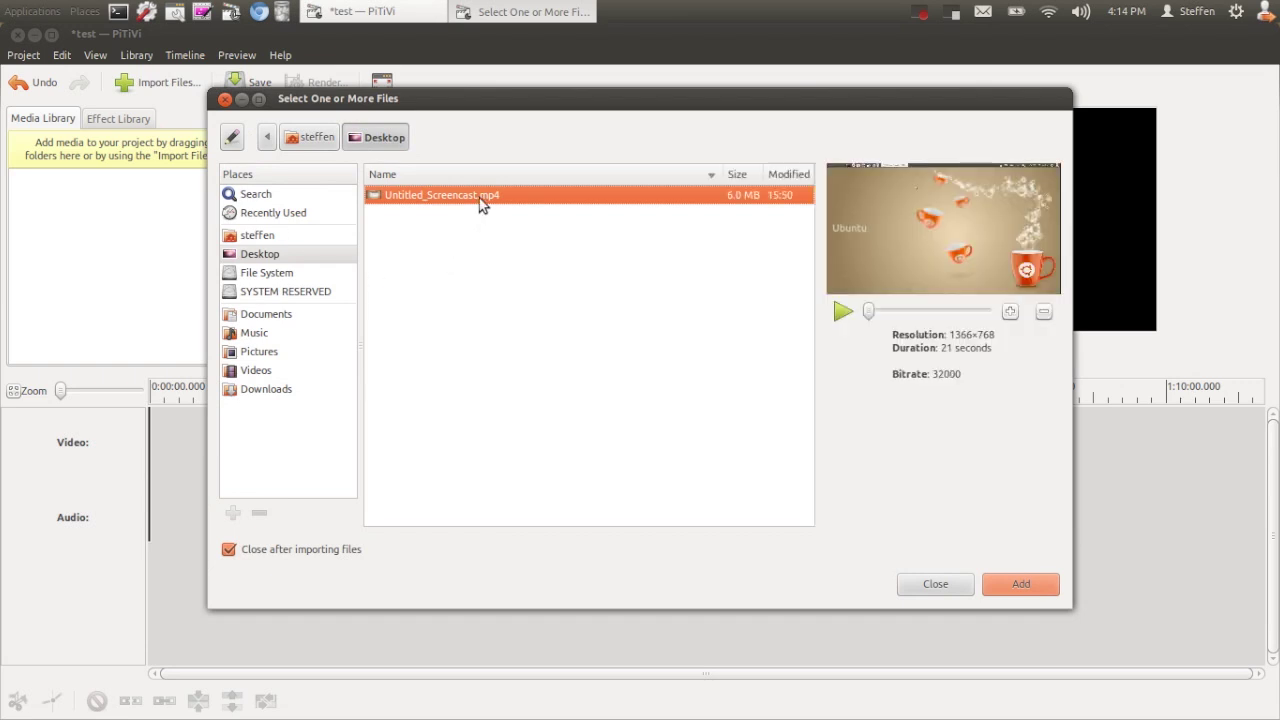
double_click(479, 198)
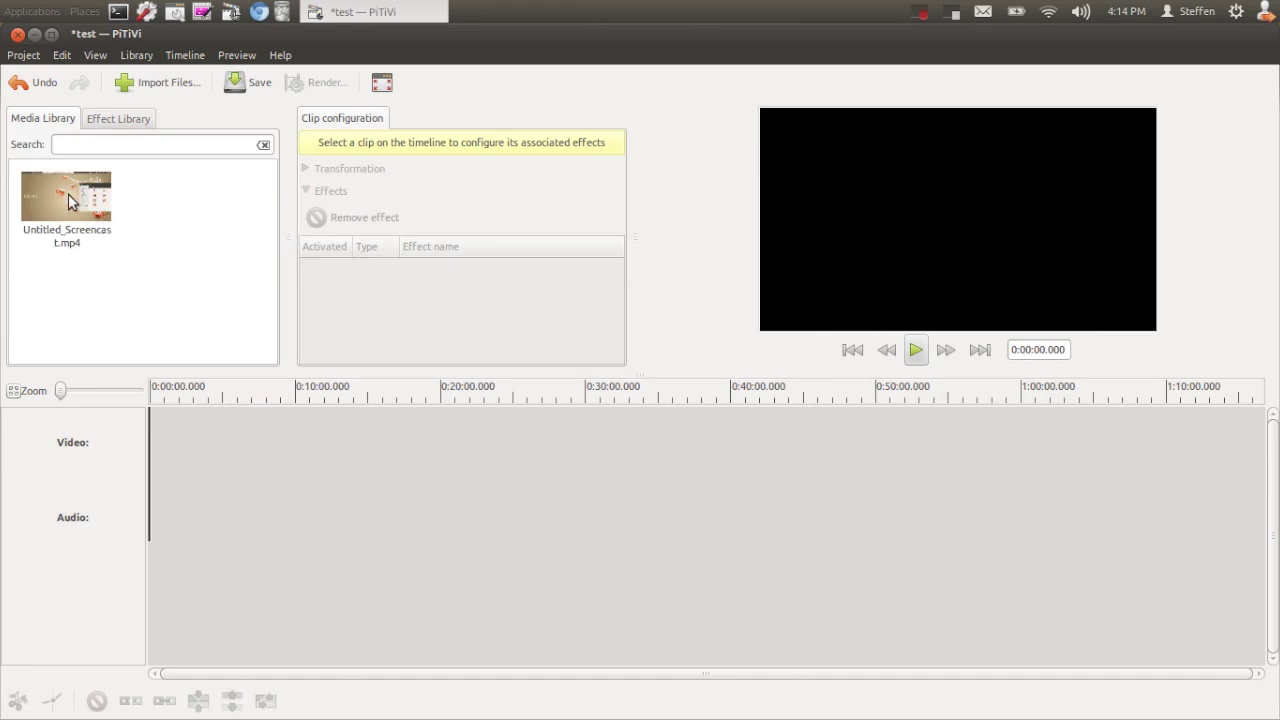
drag(63, 195, 155, 420)
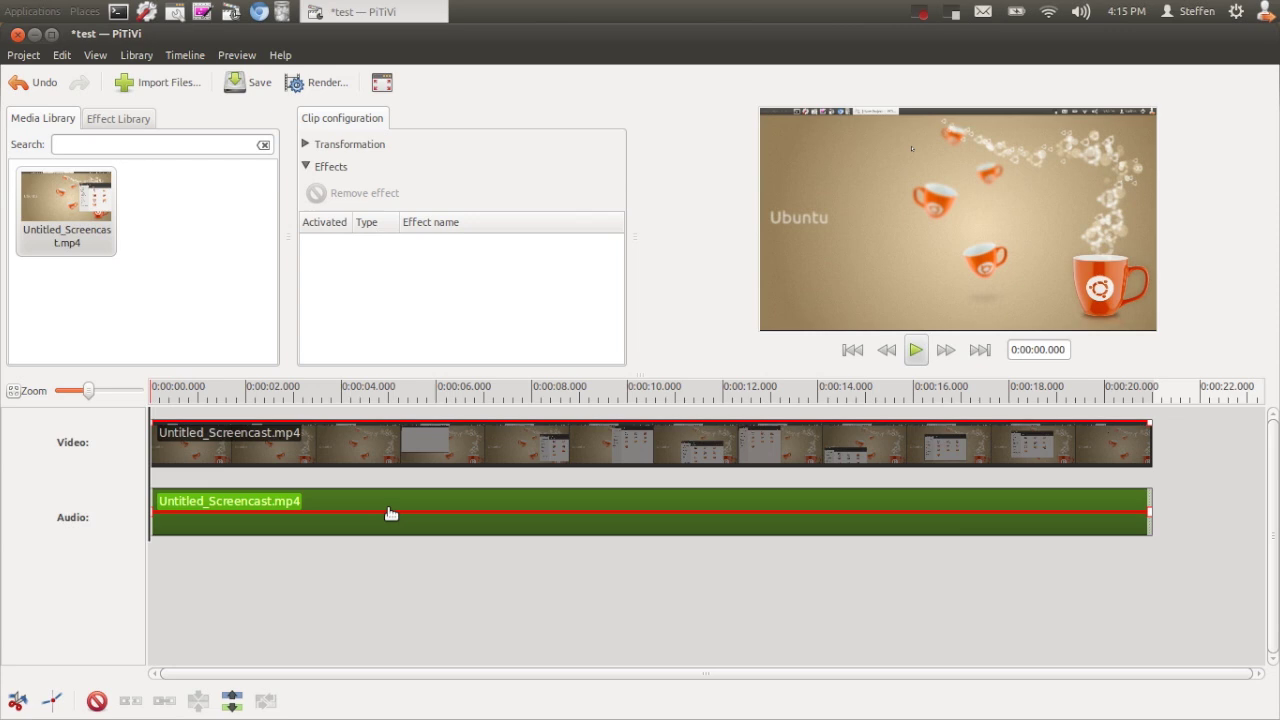
Drag the audio clip's volume line down slightly
drag(390, 513, 388, 521)
Split the screencast clip at 0:00:09.402 with the S key
click(488, 444)
click(597, 452)
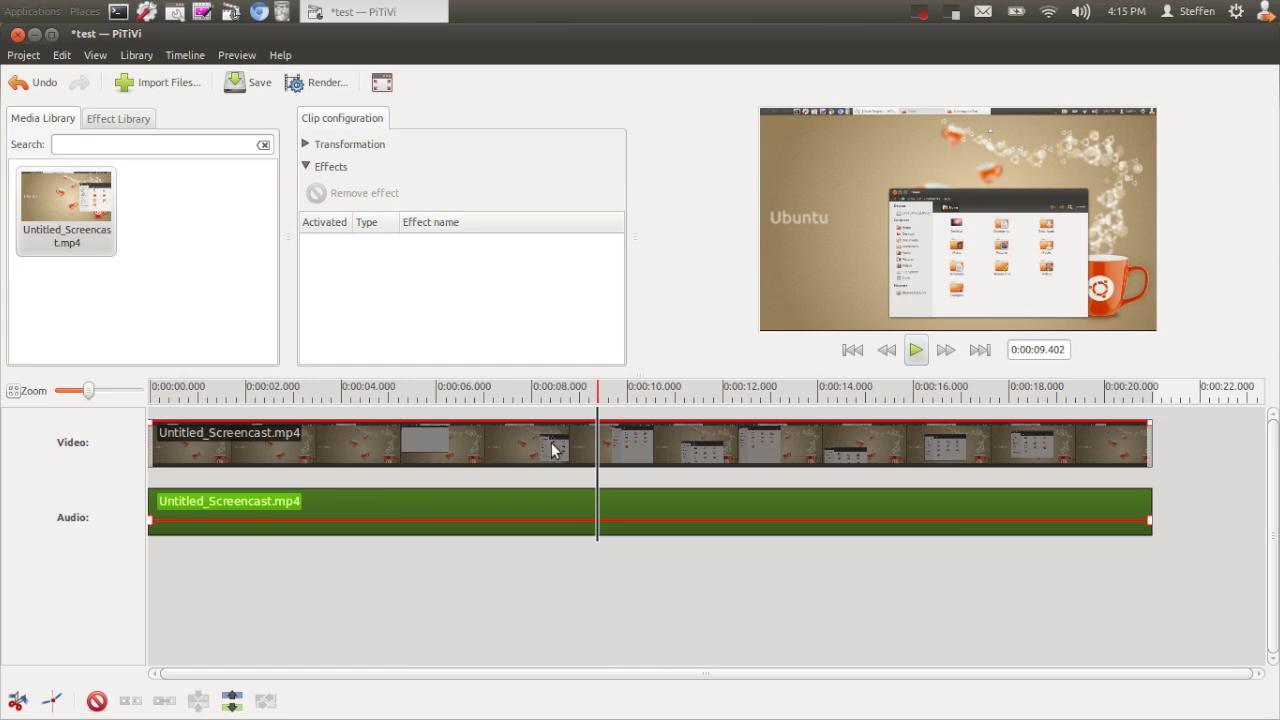
key(s)
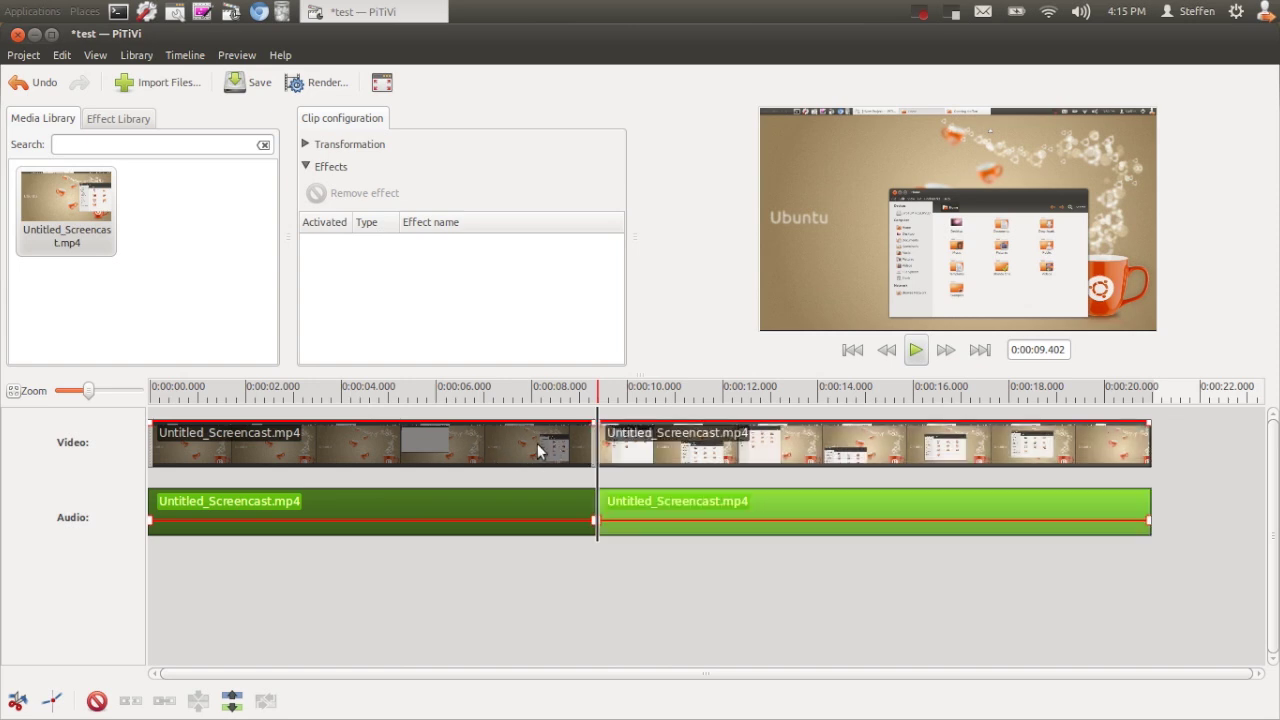
Select each half of the split clip, leaving the playhead at 0:00:07.712
click(705, 452)
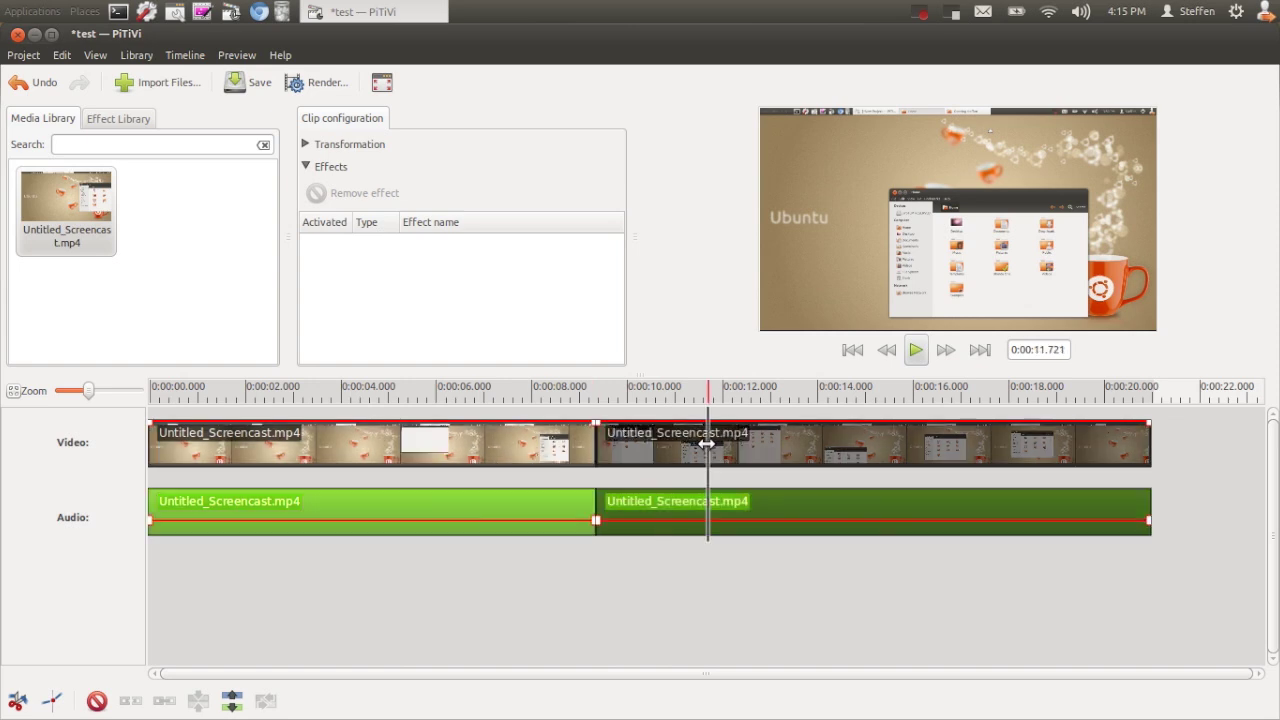
click(527, 447)
click(560, 449)
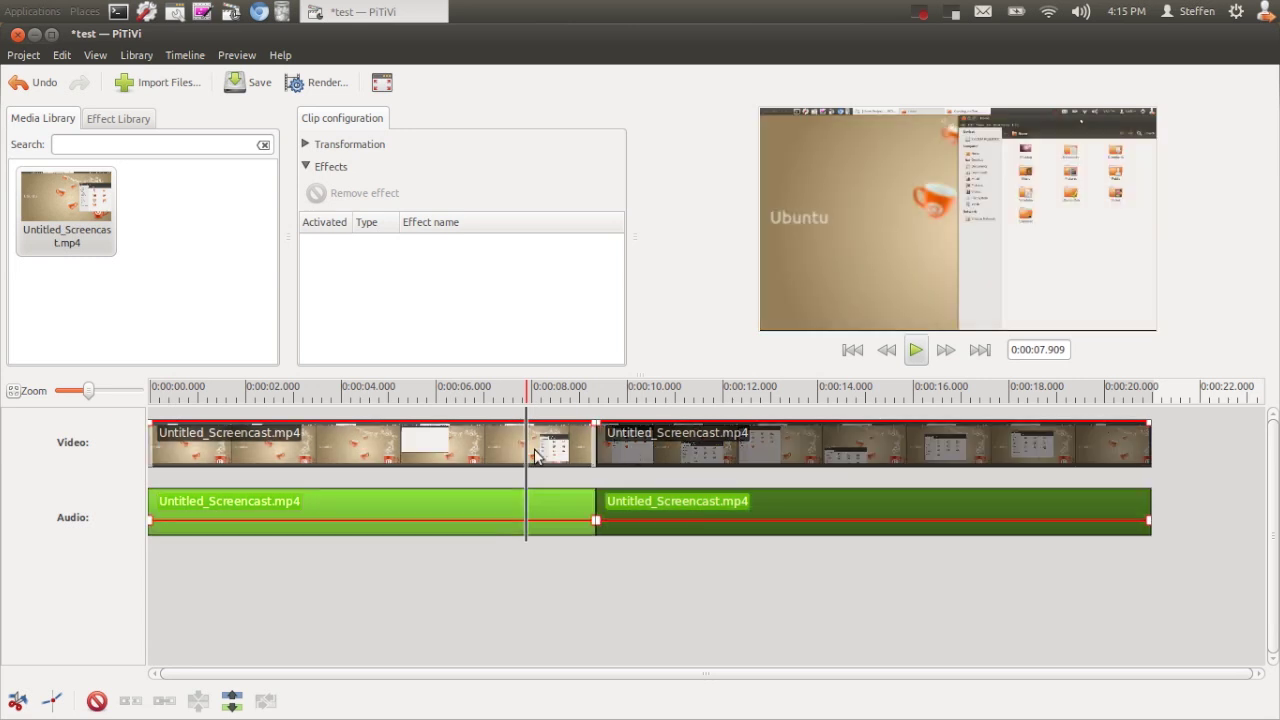
click(600, 445)
click(677, 449)
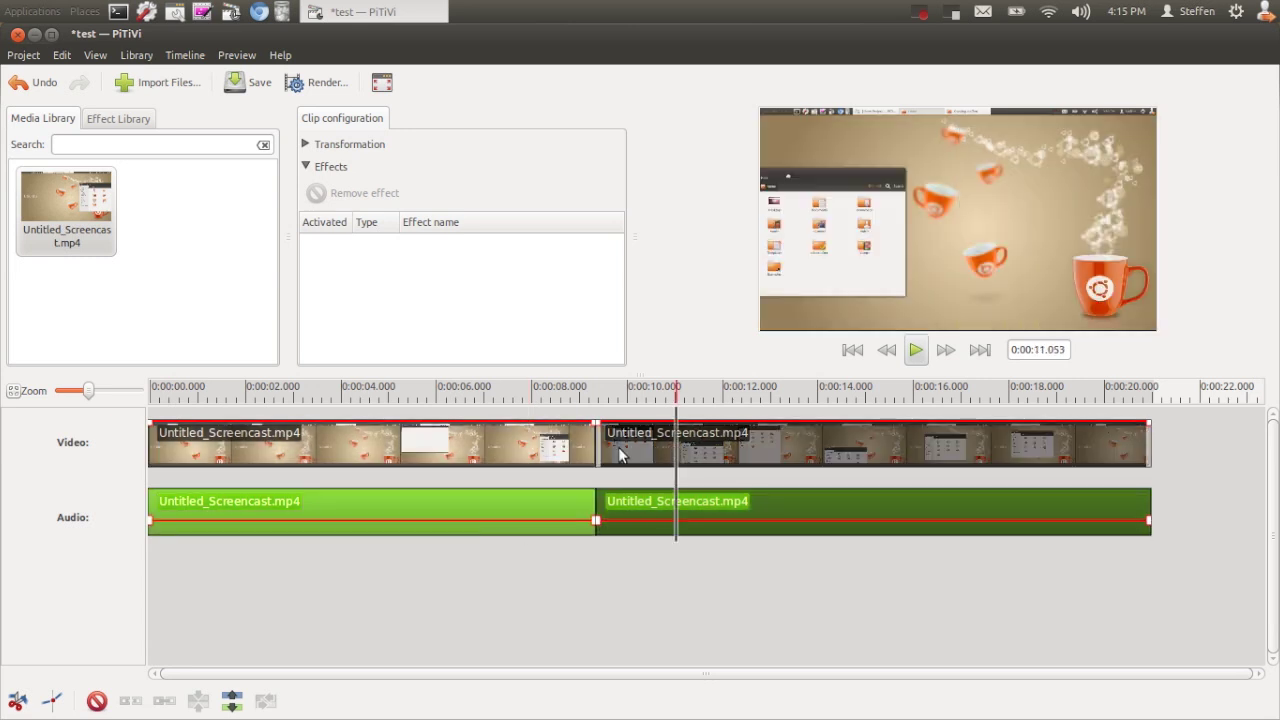
click(514, 448)
click(514, 448)
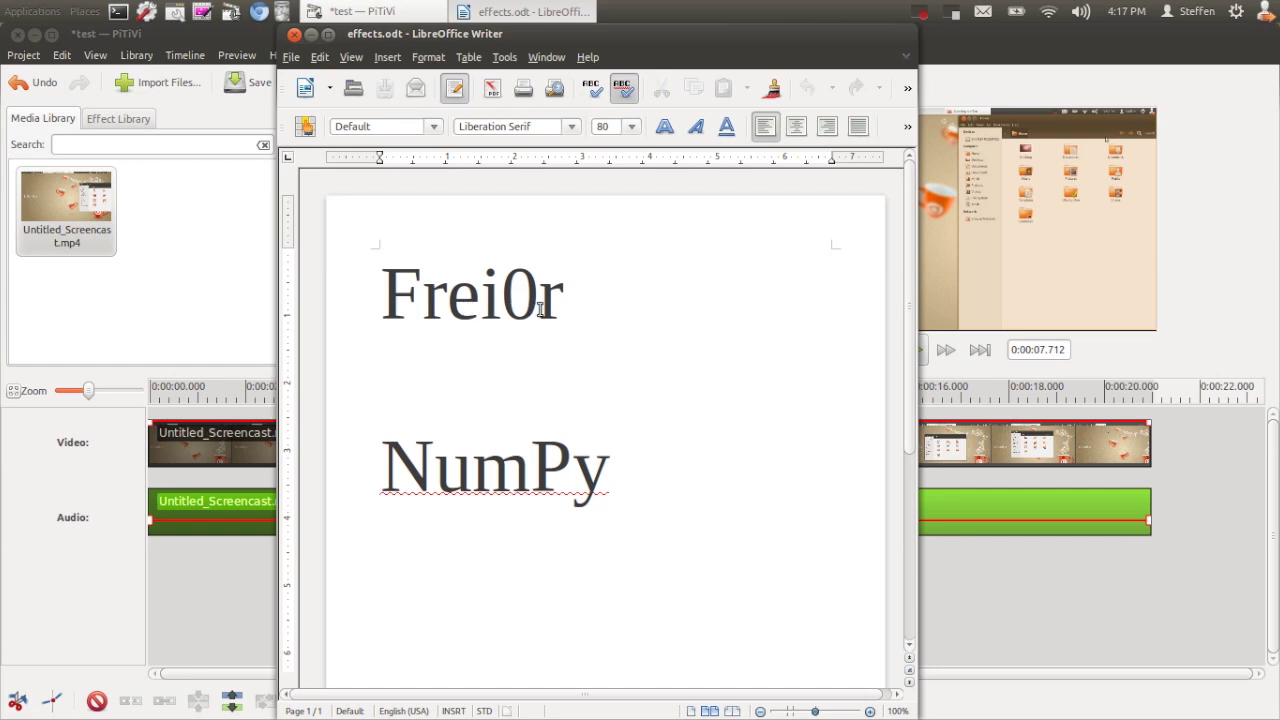
Search Ubuntu Software Center for 'gnome video effects' and view the installed package's details
click(21, 14)
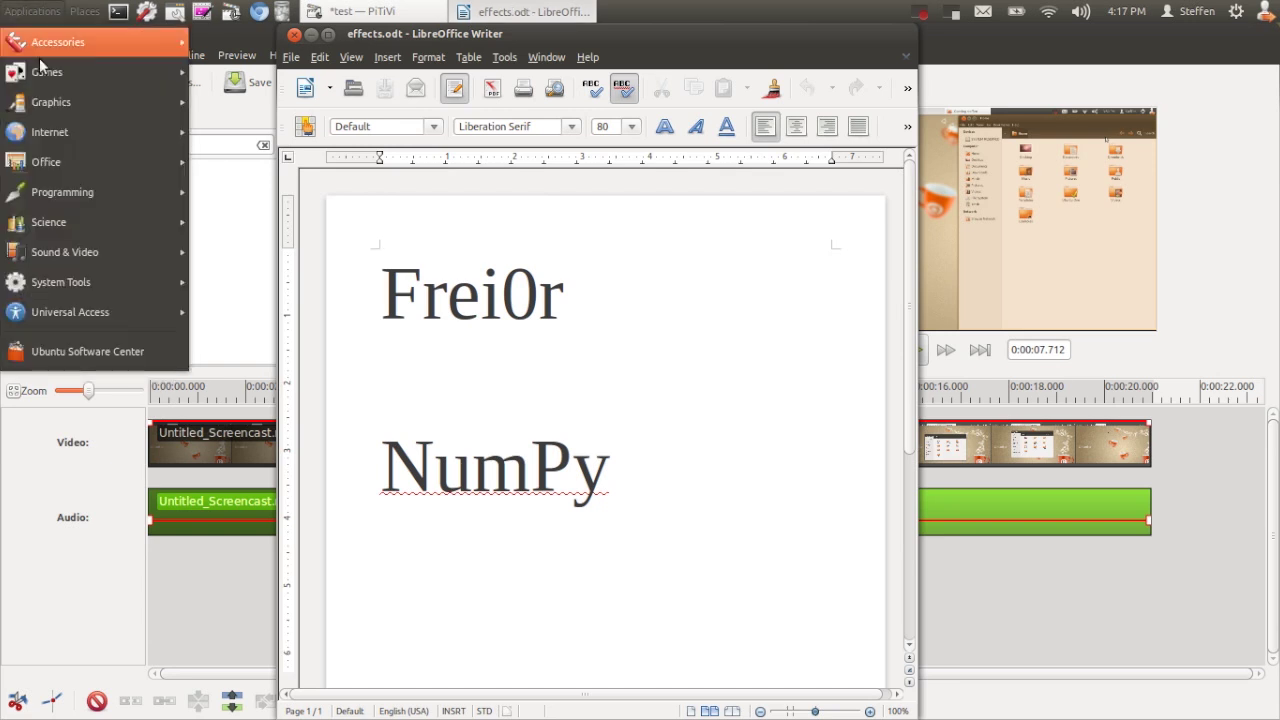
click(124, 350)
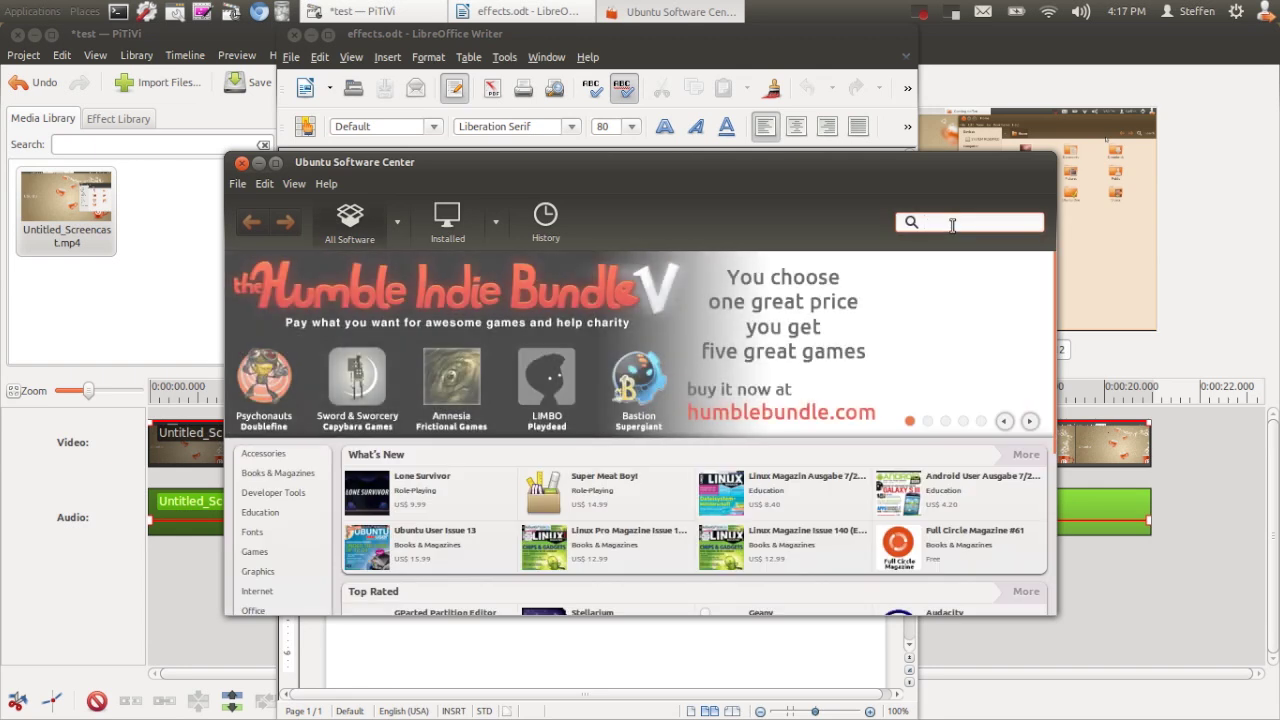
text(gnome video)
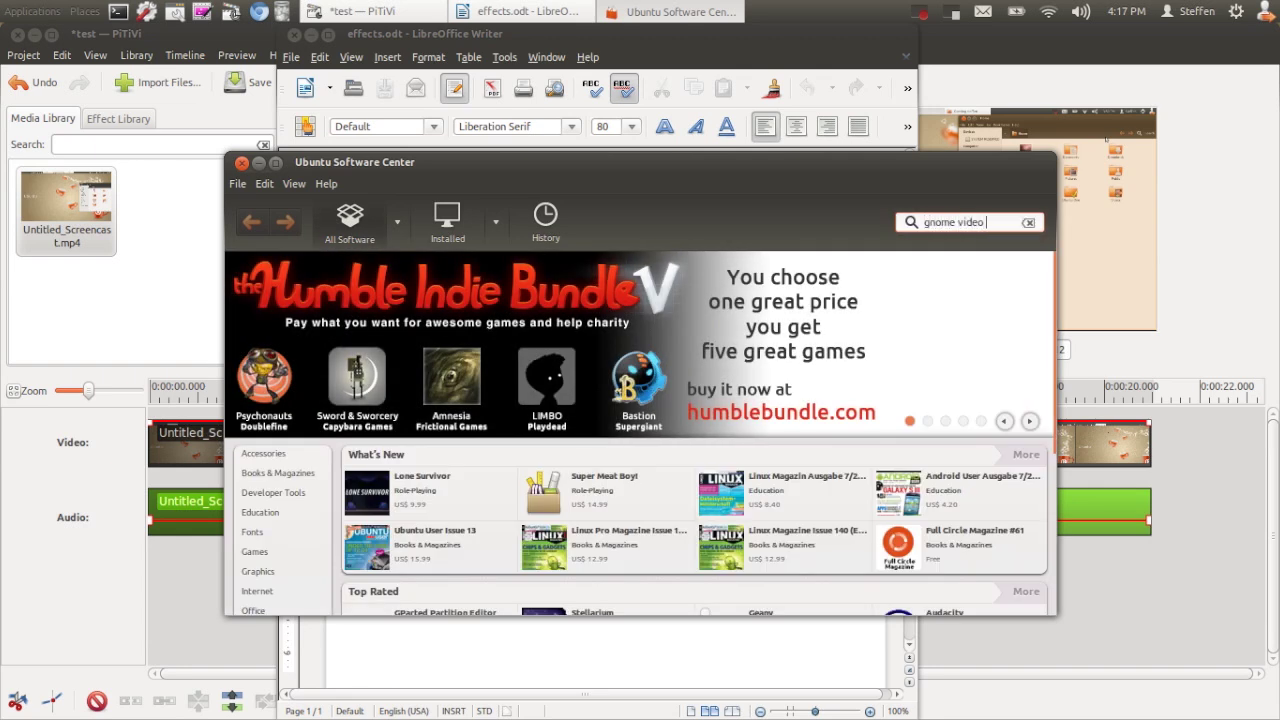
text( effe)
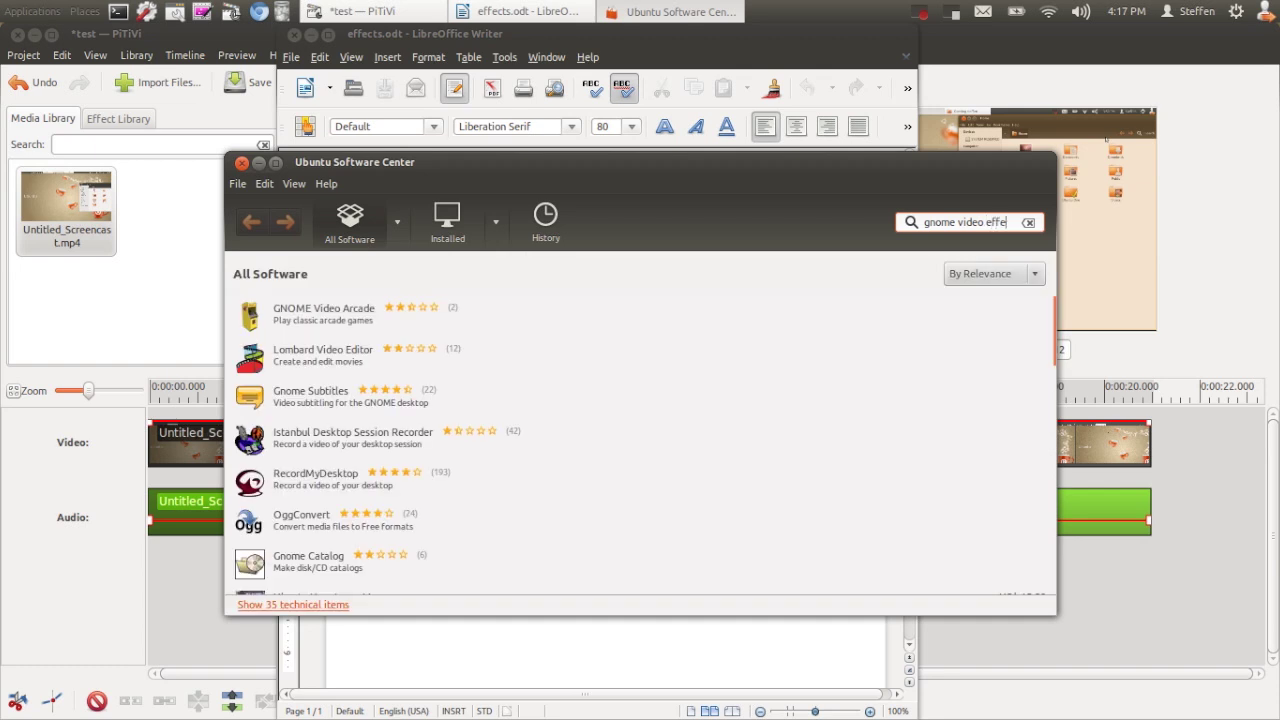
text(cts)
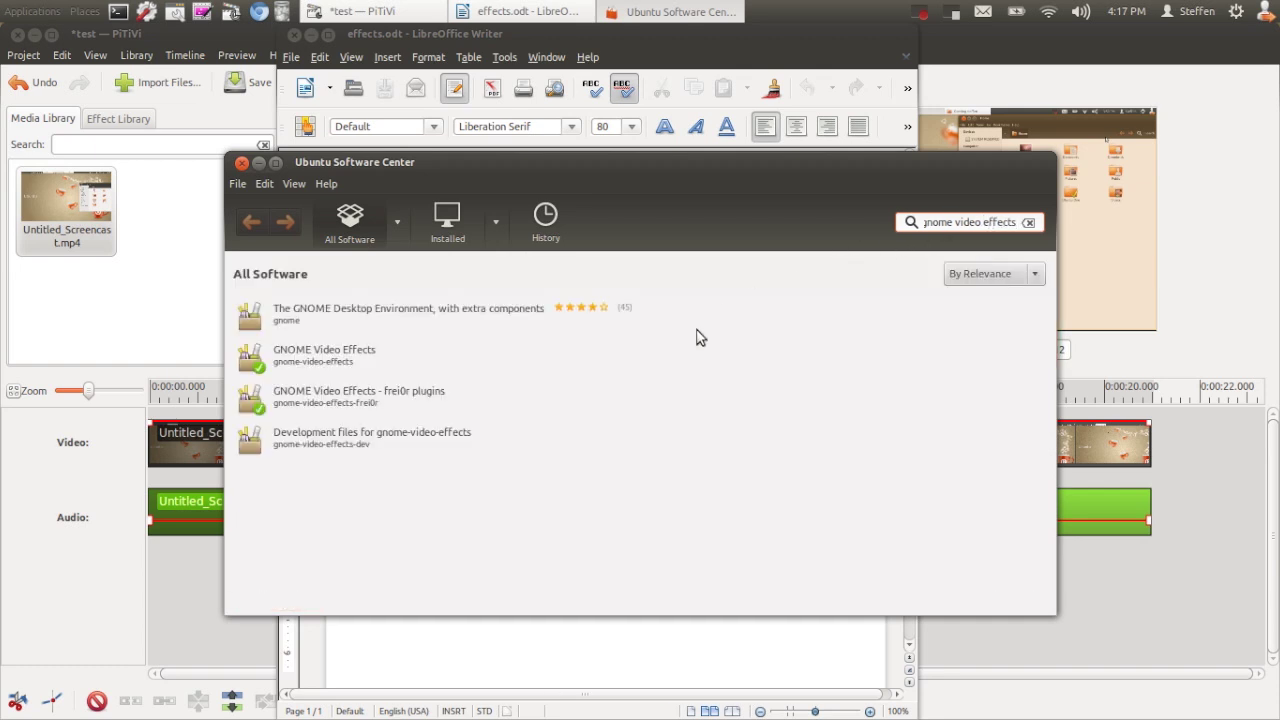
click(314, 365)
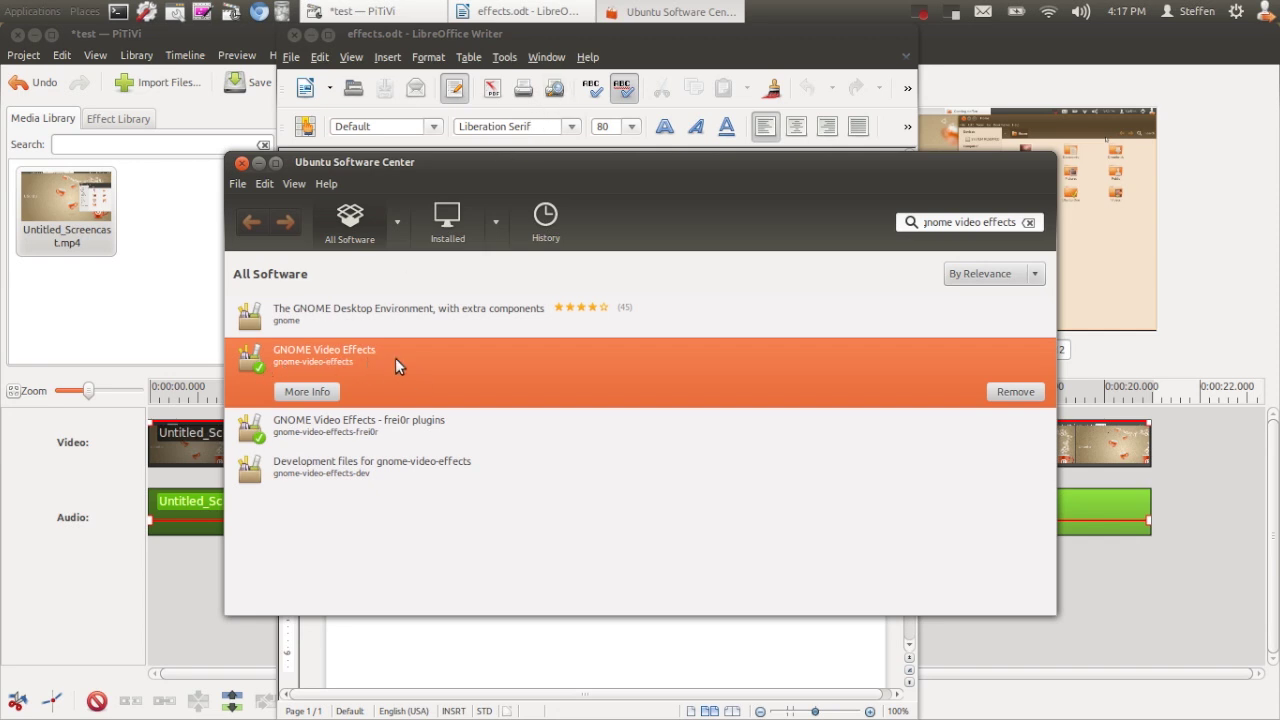
Glance at the Writer notes listing Frei0r and NumPy, then return to PiTiVi
click(615, 56)
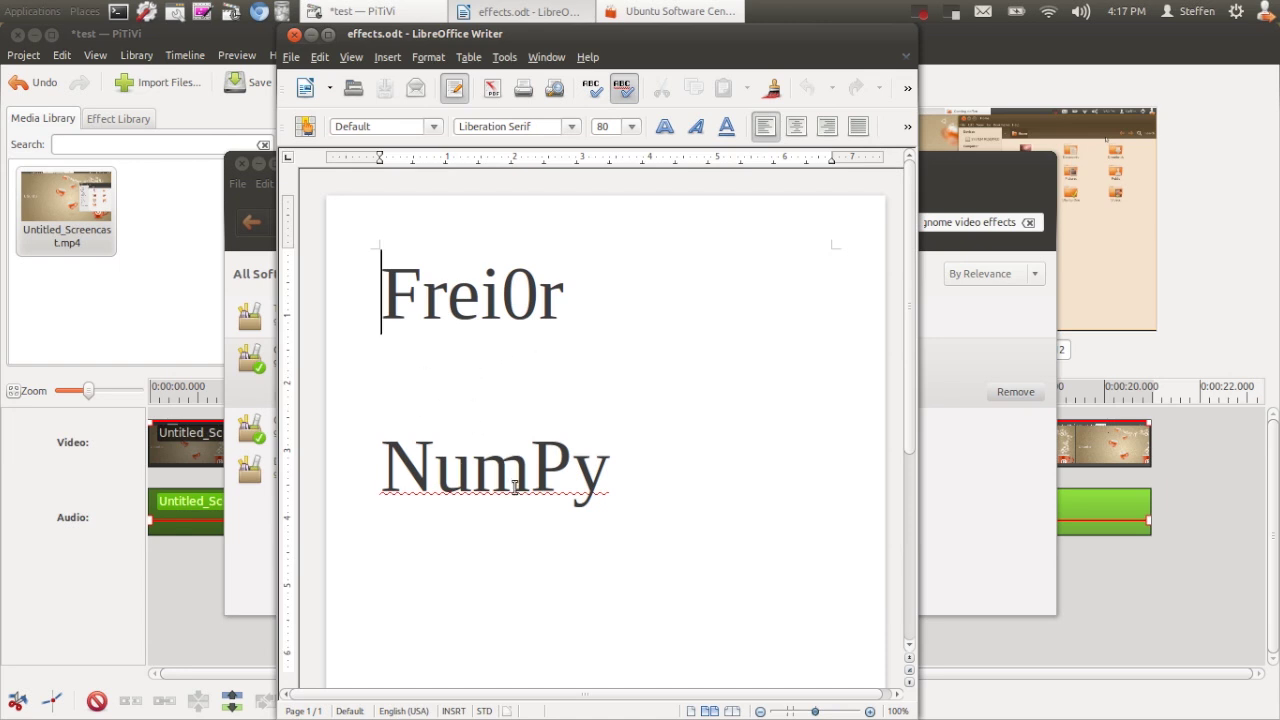
click(500, 10)
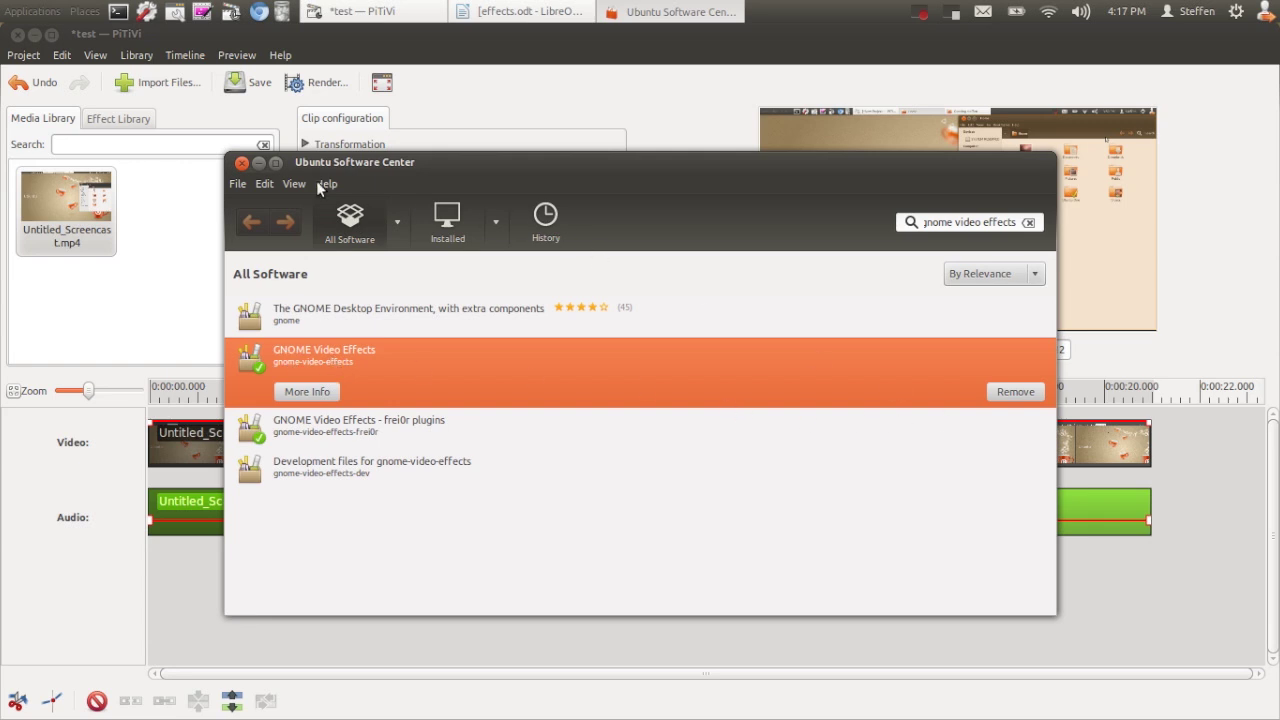
click(259, 163)
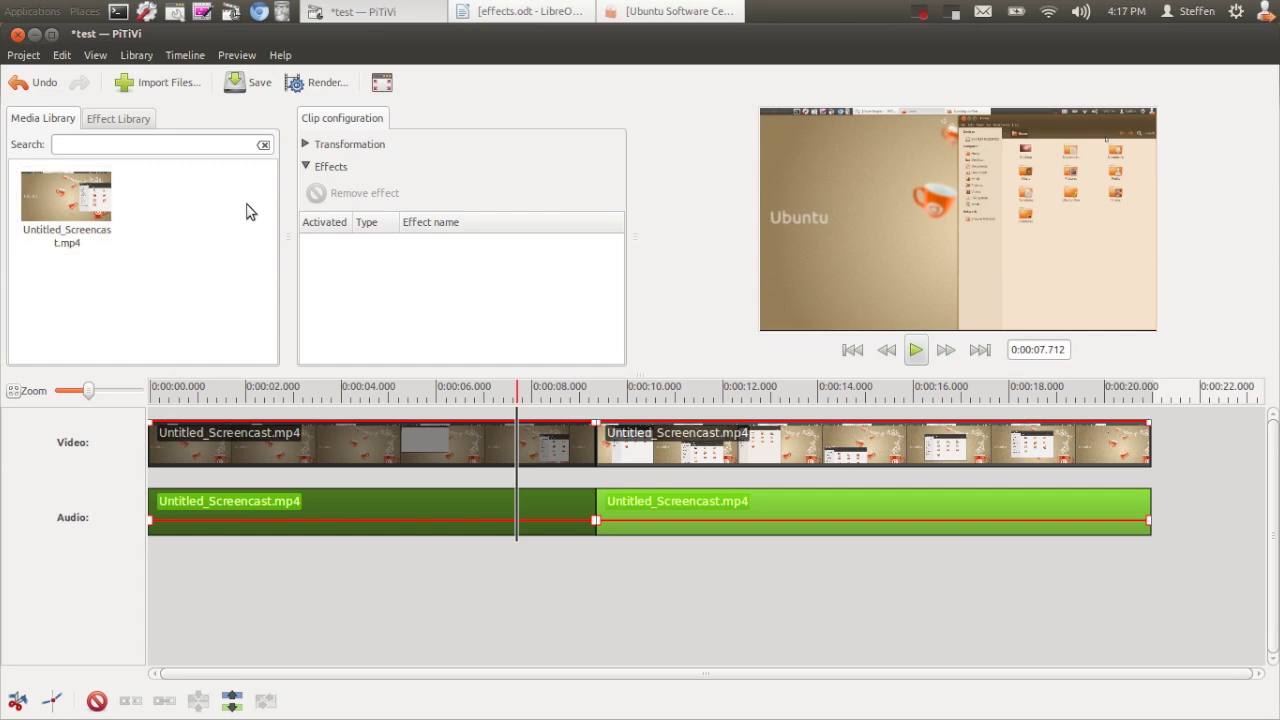
Drag the Mirror effect from the Effect Library onto the first video clip
click(112, 122)
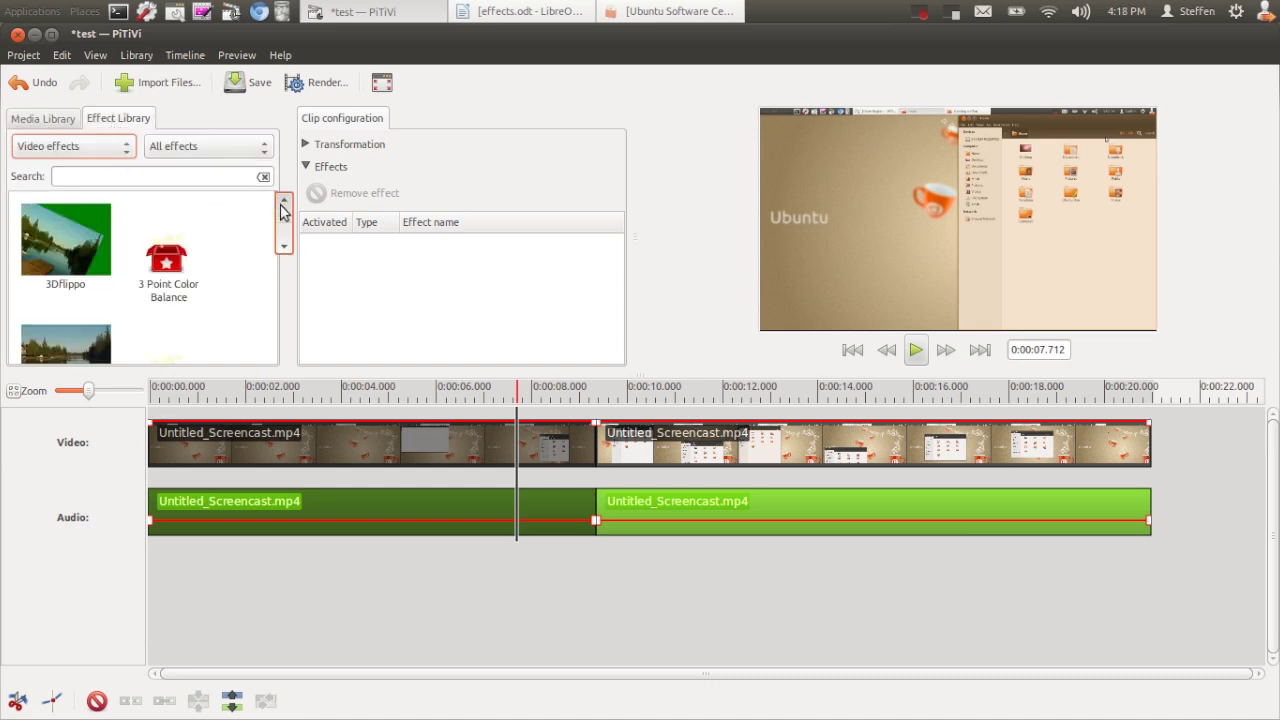
drag(282, 210, 283, 290)
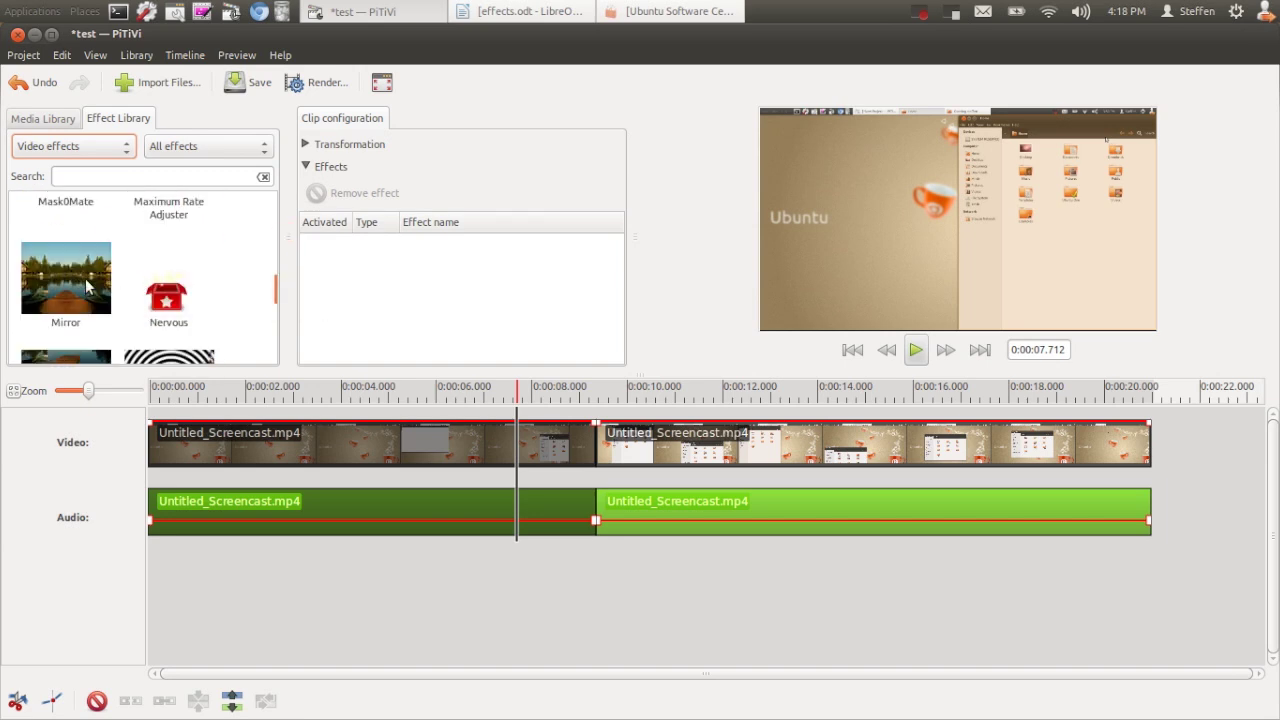
click(68, 282)
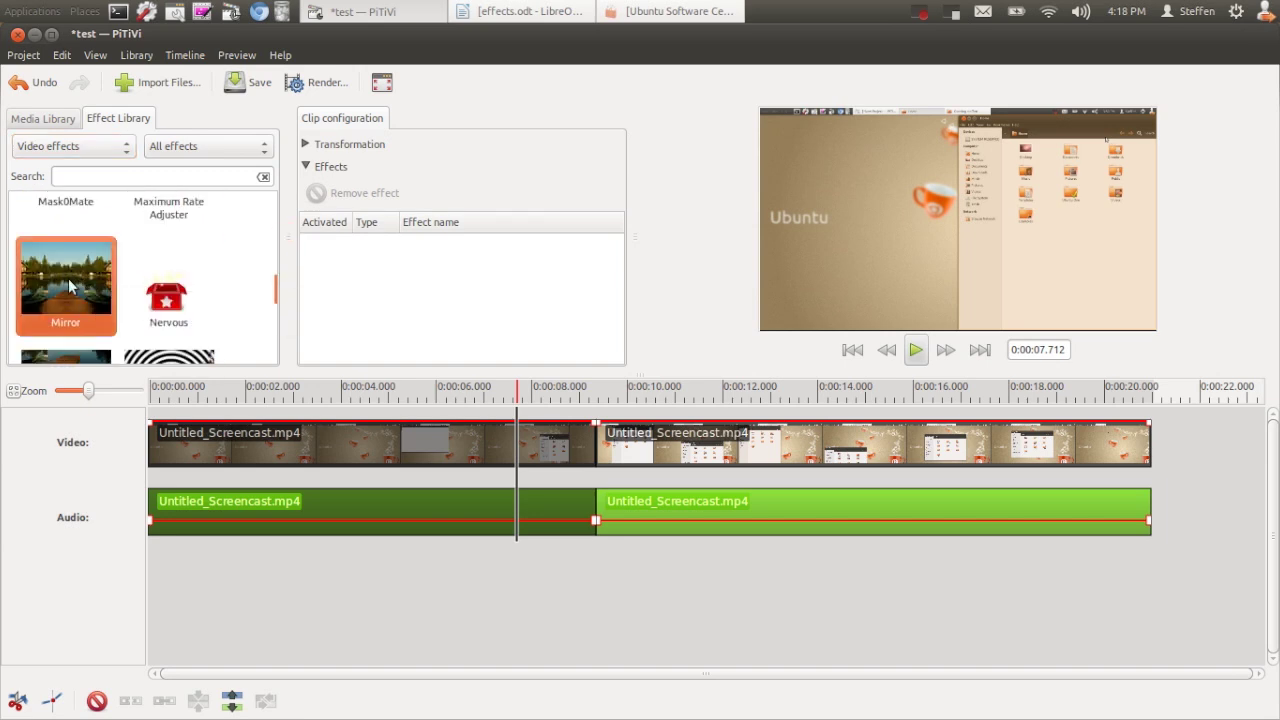
drag(68, 278, 238, 453)
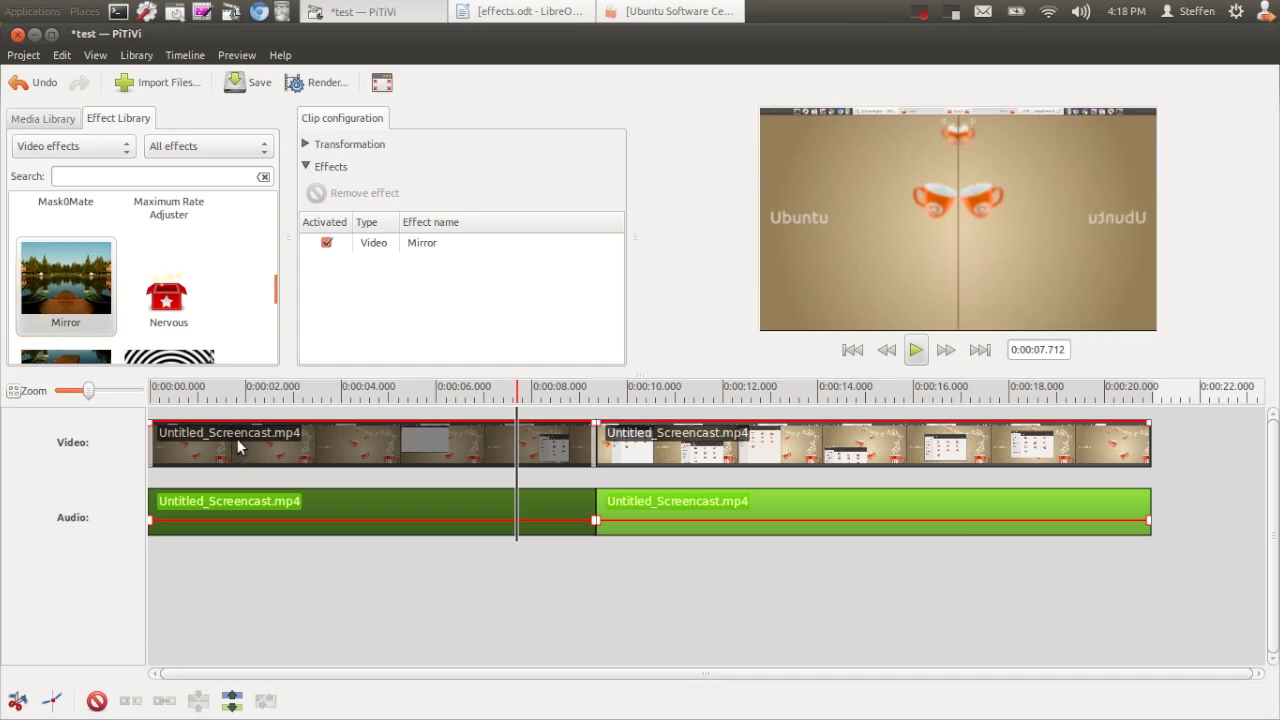
Check the mirrored preview and trim the second clip to end near 0:00:18
click(340, 398)
click(280, 398)
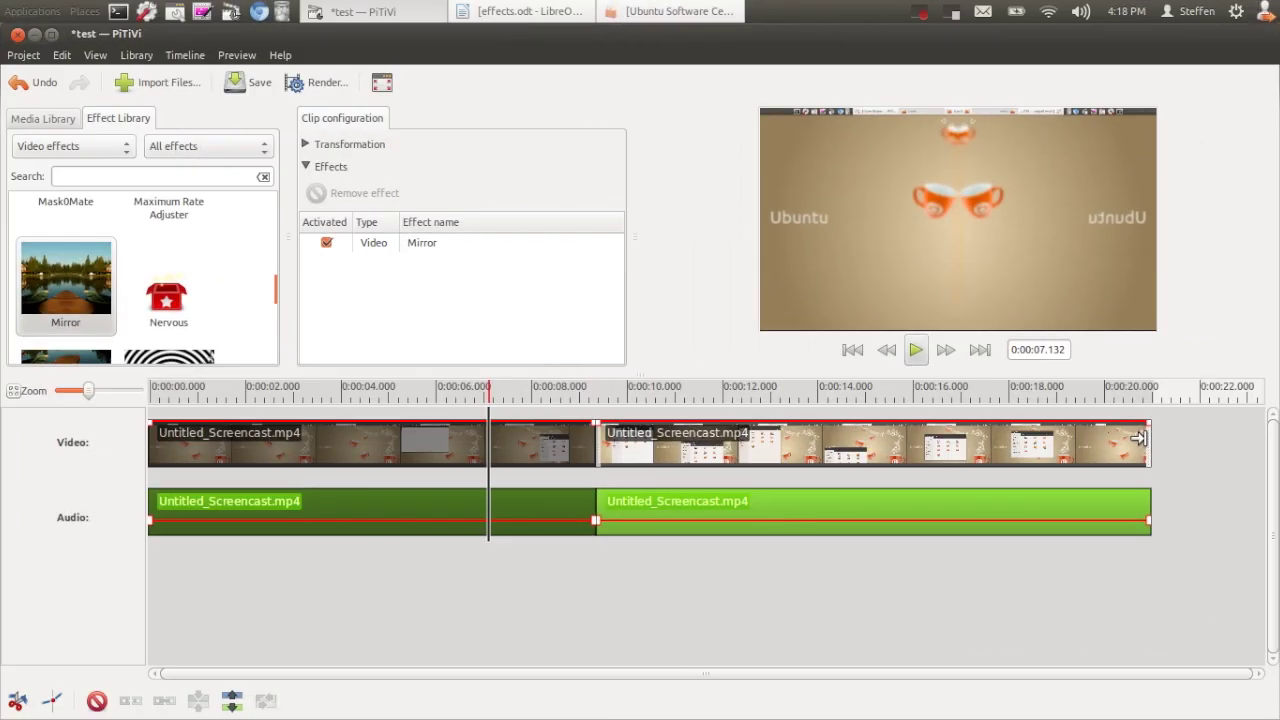
drag(1138, 437, 976, 437)
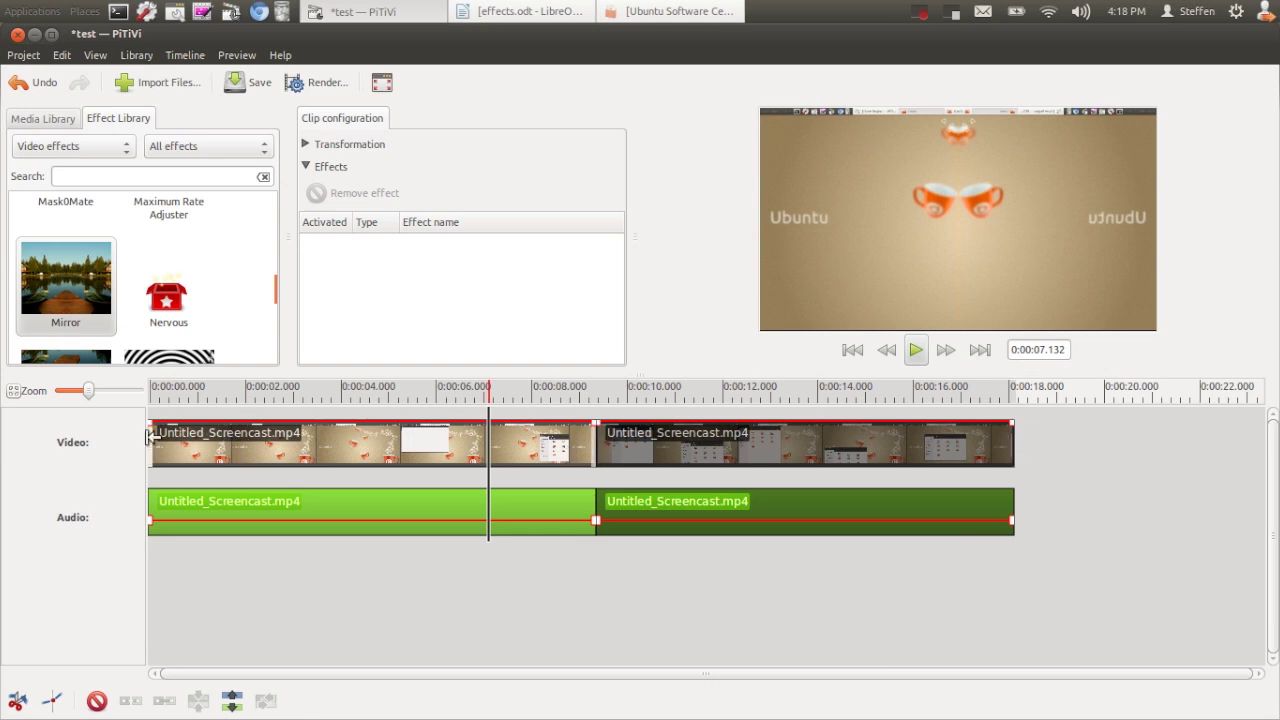
Select the first clip and its Mirror effect in the effects list
click(250, 445)
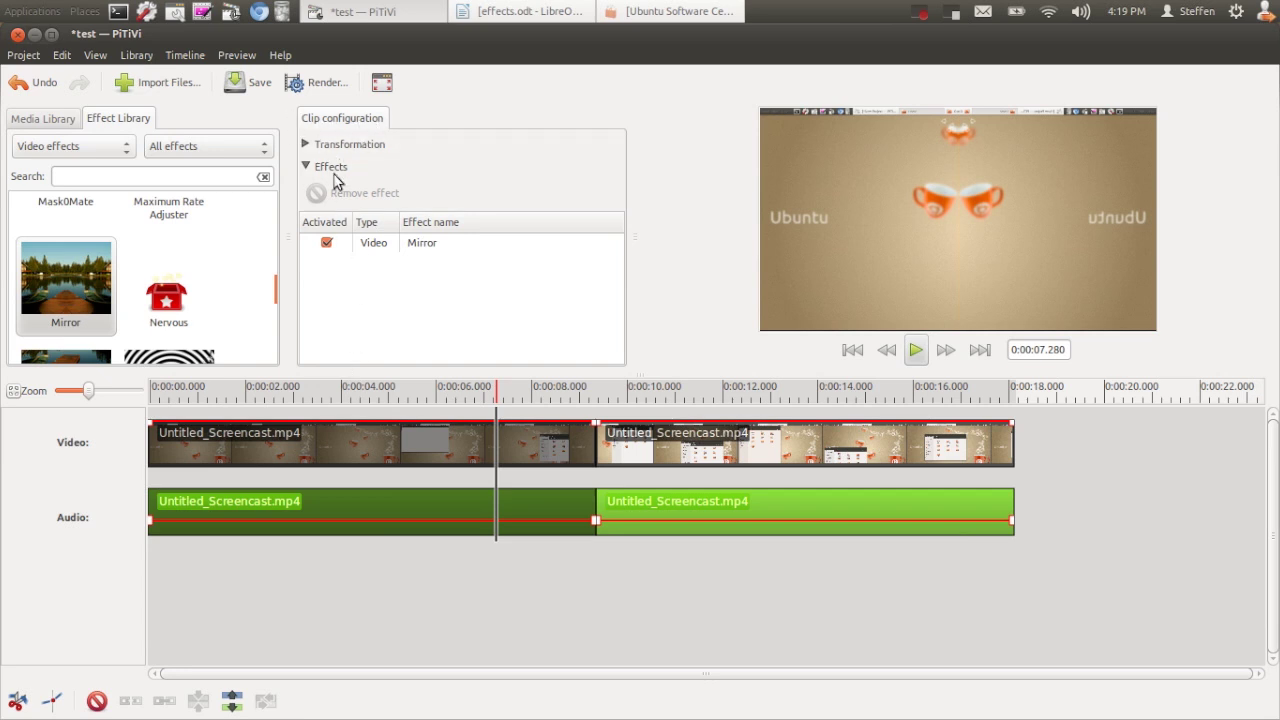
click(420, 250)
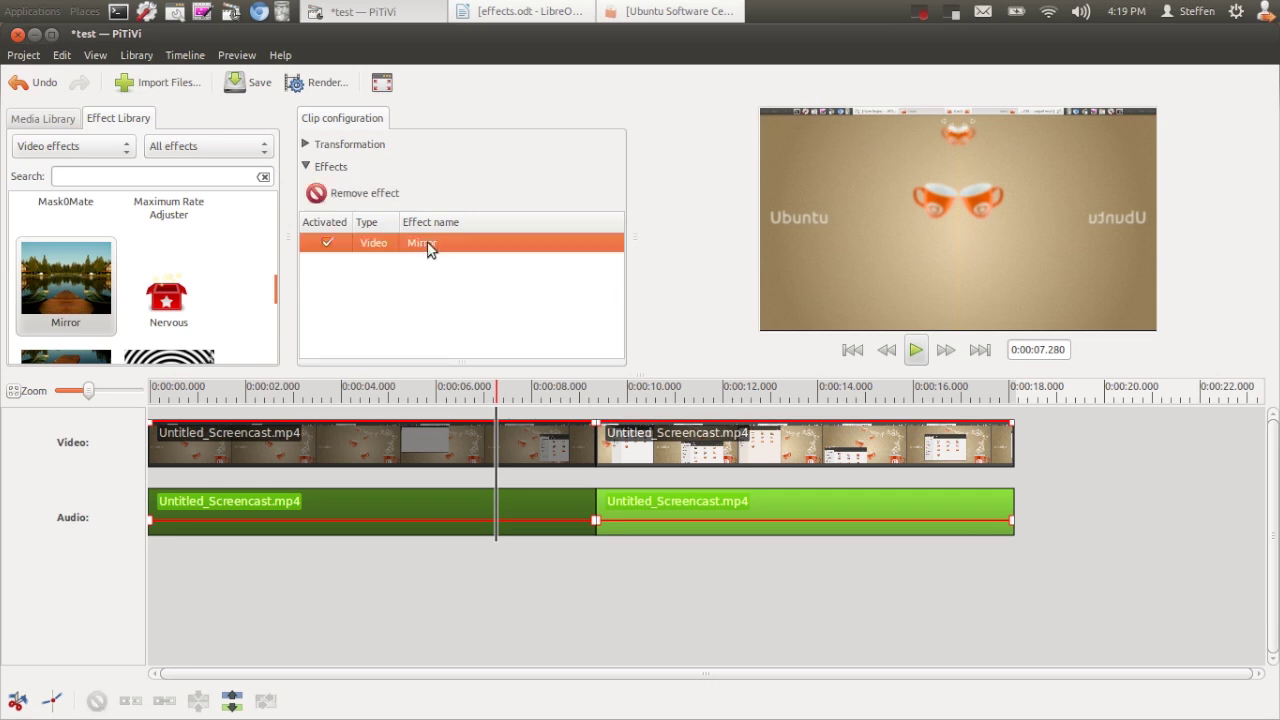
Remove the Mirror effect and check the unmirrored preview at about 4.4 and 6.4 seconds
click(352, 196)
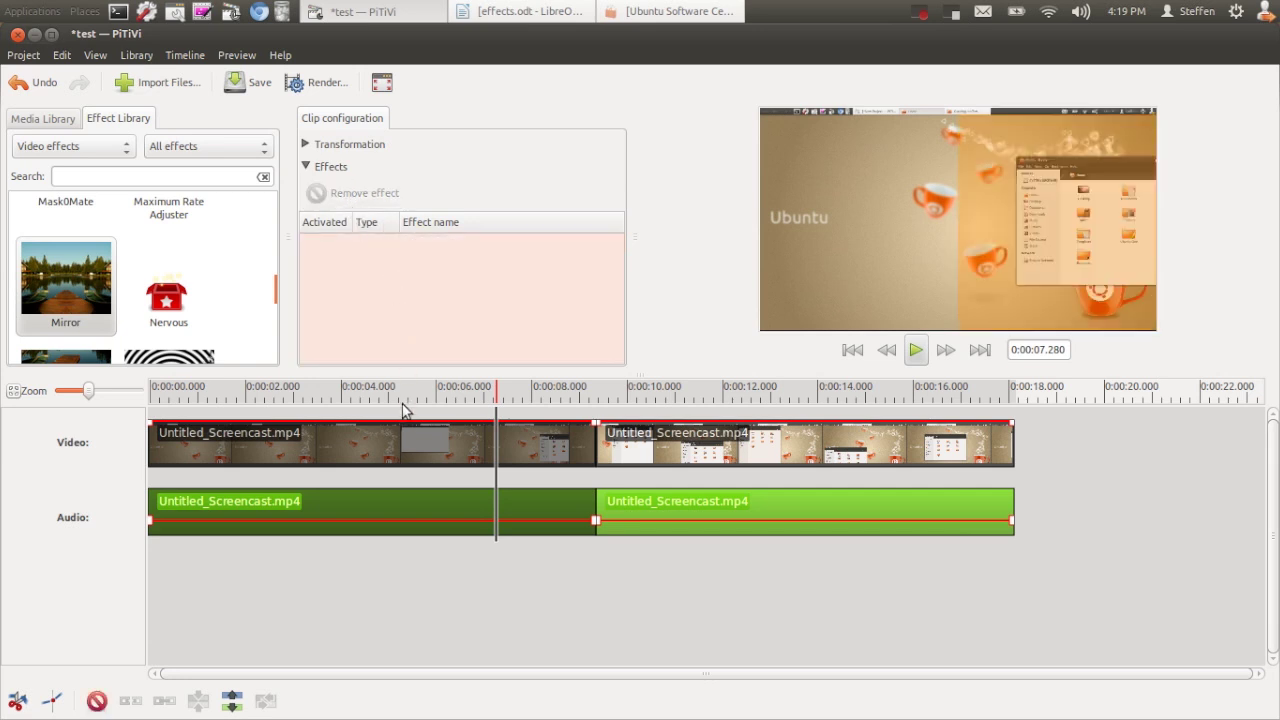
click(362, 394)
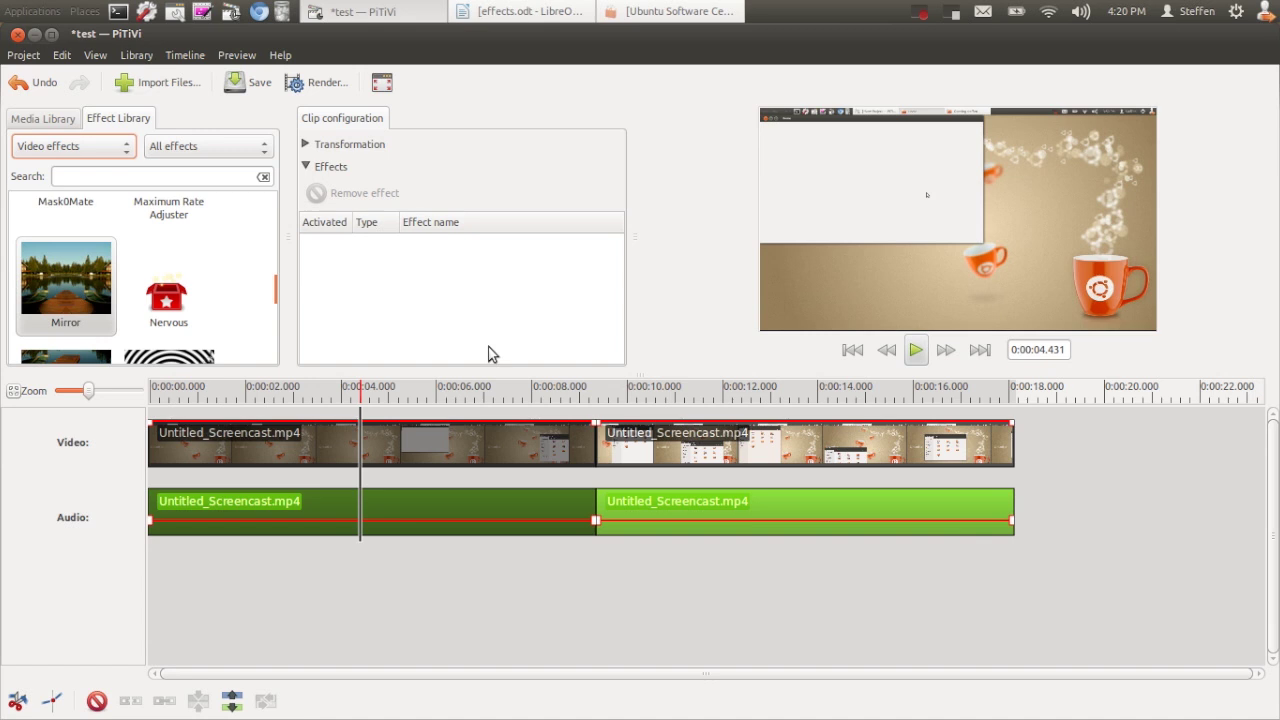
click(455, 441)
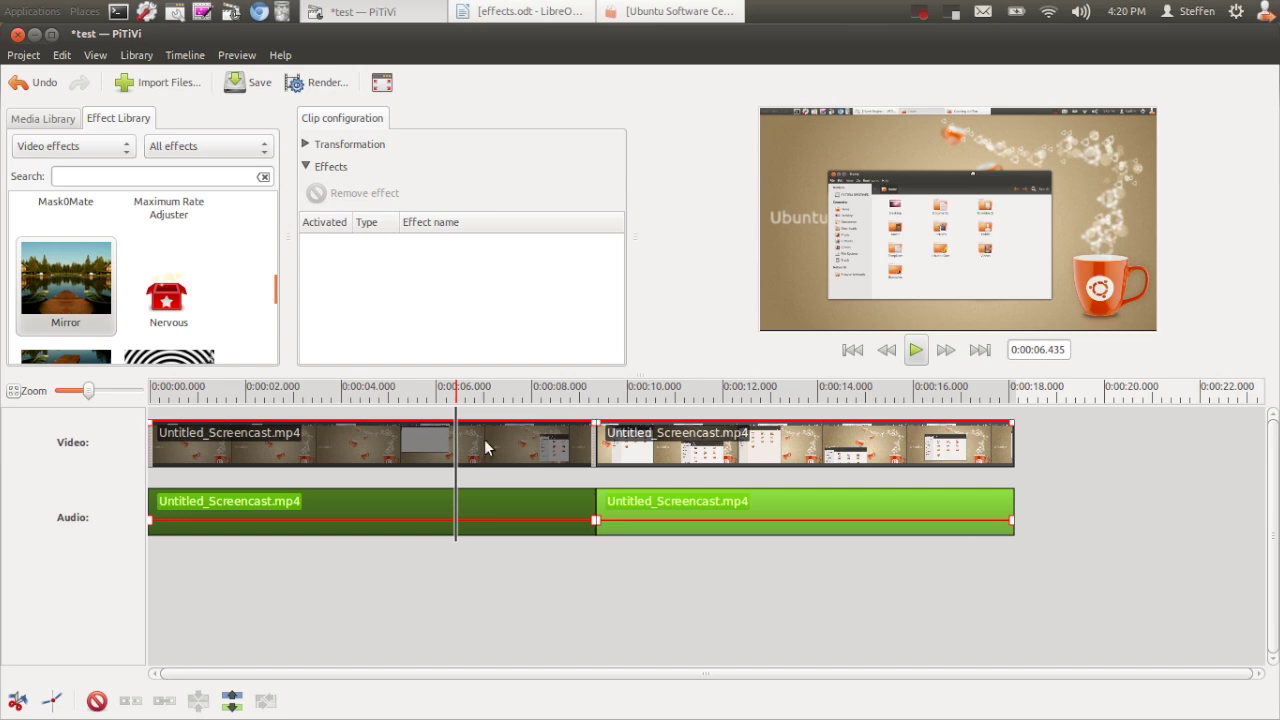
Scrub the playhead from about 5.5 to 8.7 seconds
click(500, 440)
click(410, 446)
drag(410, 446, 497, 447)
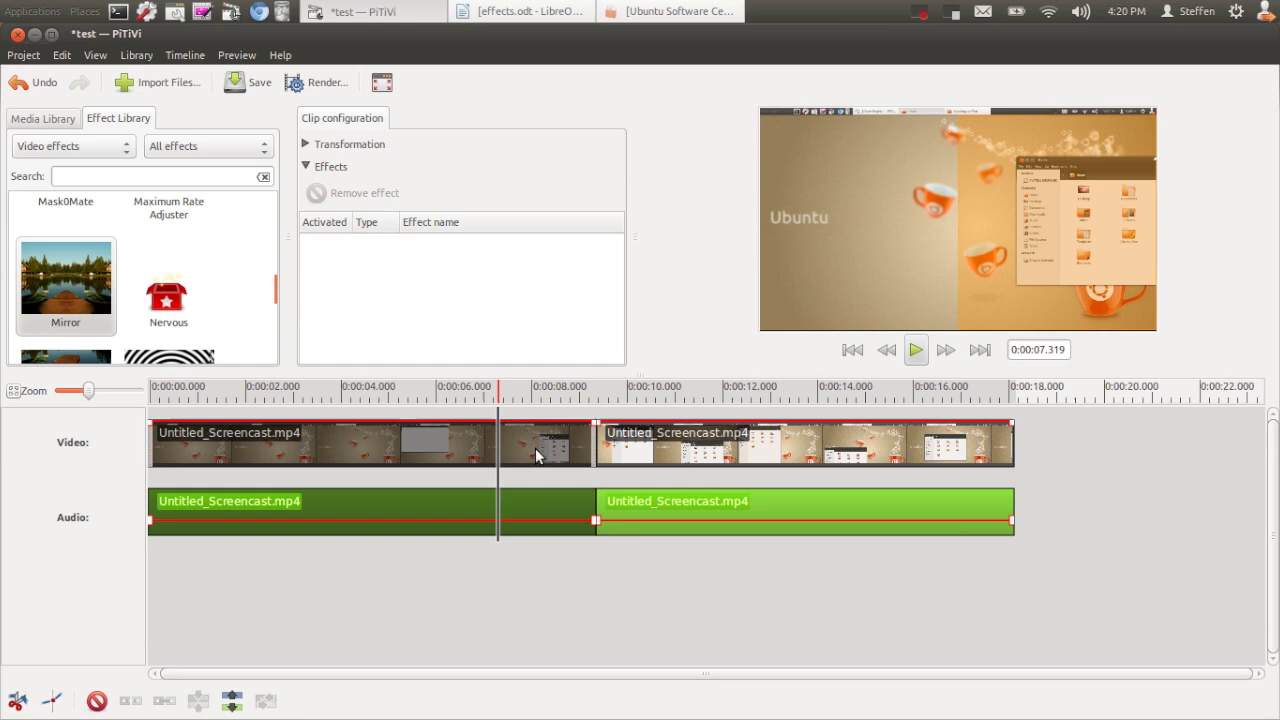
click(563, 448)
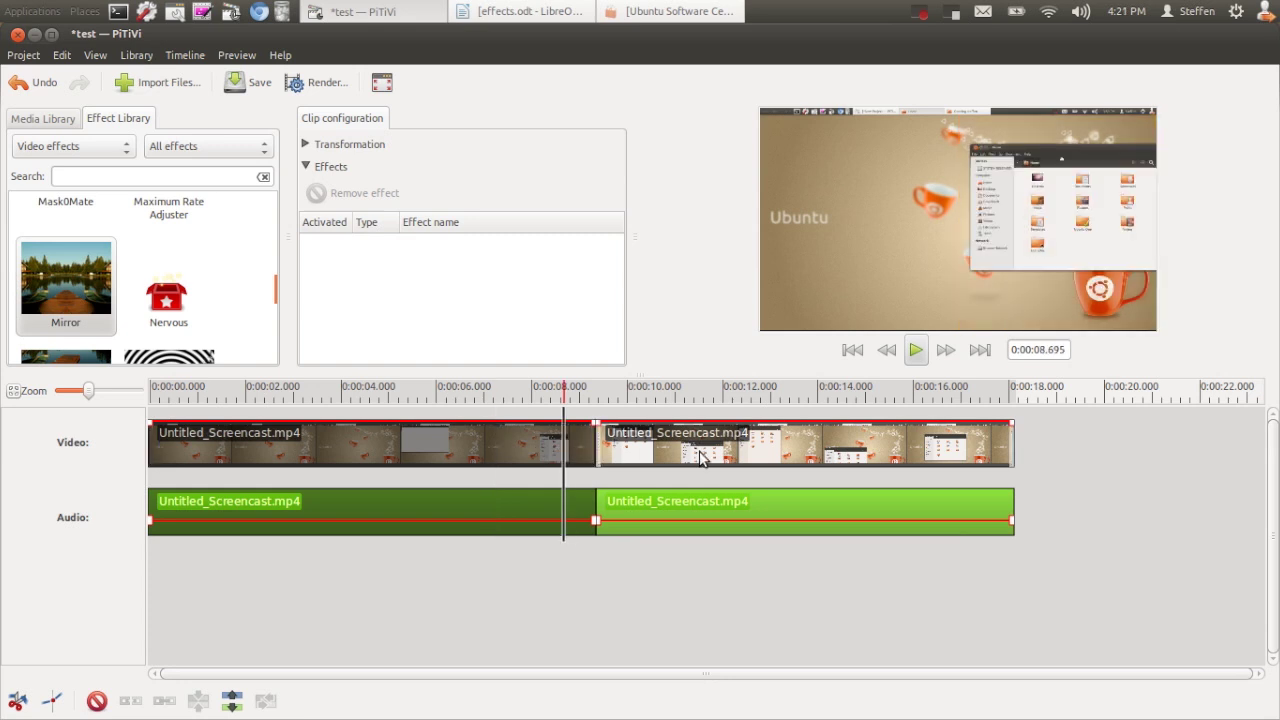
Shift the second clip later, leaving a gap, and trim the first clip's end
drag(699, 452, 678, 472)
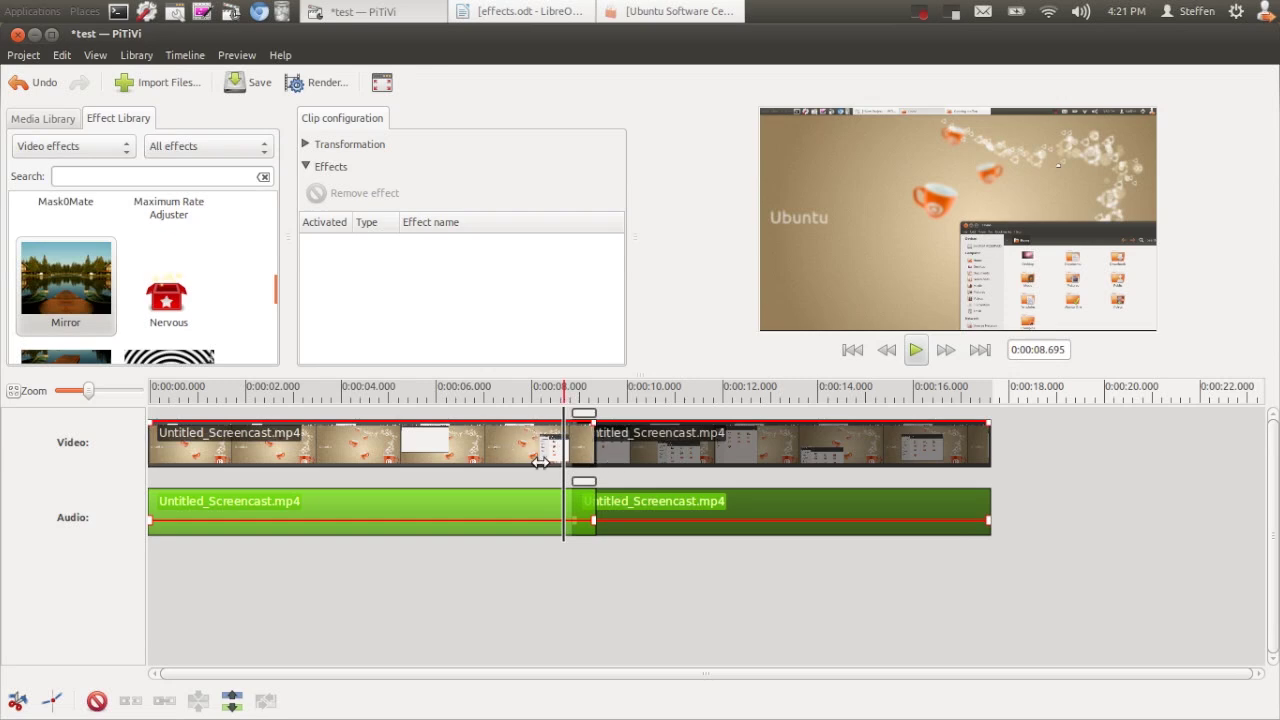
mouse_move(674, 455)
mouse_down()
mouse_move(760, 455)
mouse_move(685, 455)
mouse_up()
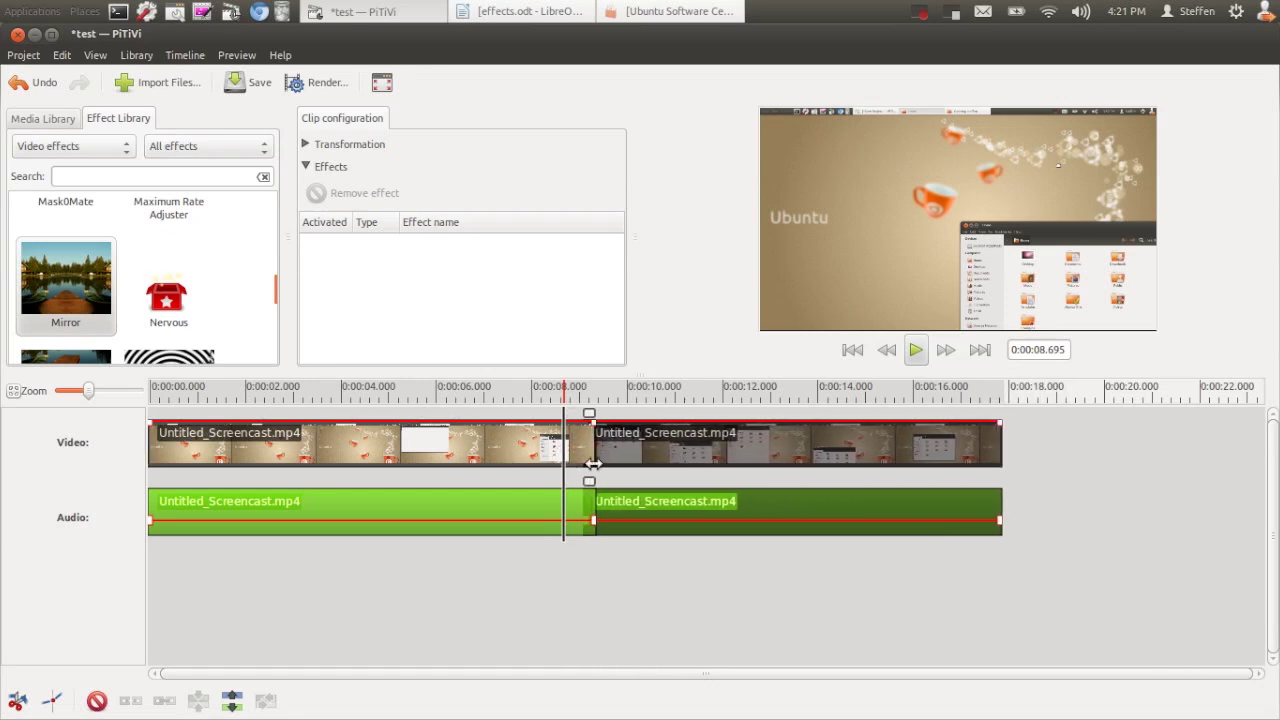
drag(578, 457, 590, 475)
Undo the split and trims so Untitled_Screencast.mp4 is a single clip ending near 0:00:21
key(ctrl+z)
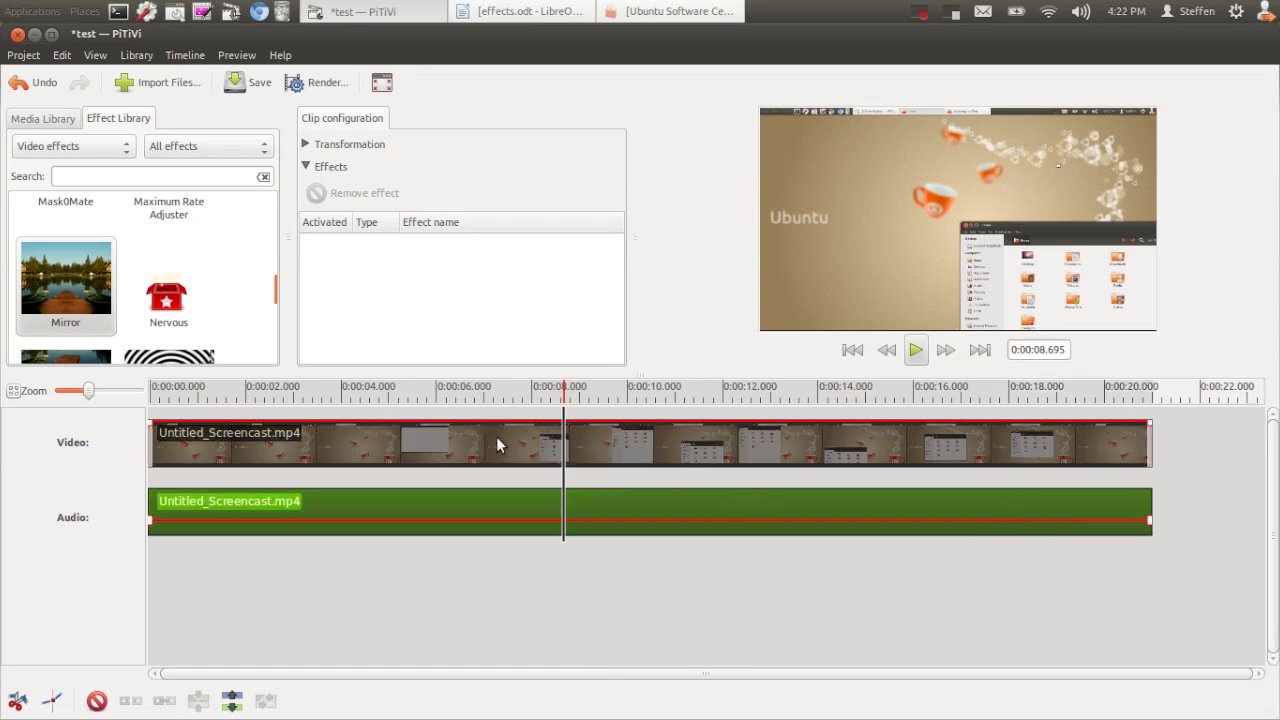